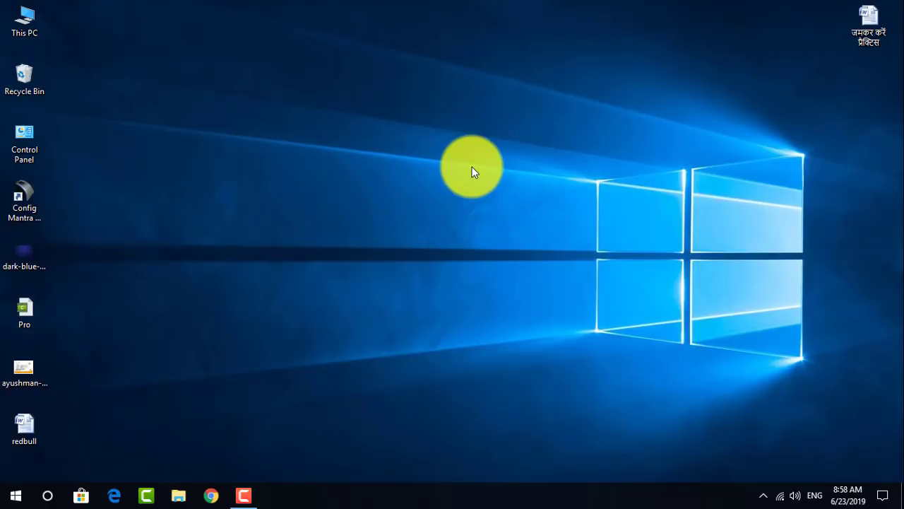
- Launch Microsoft Office Word 2007 from the Start menu to get a blank Document1
click(15, 494)
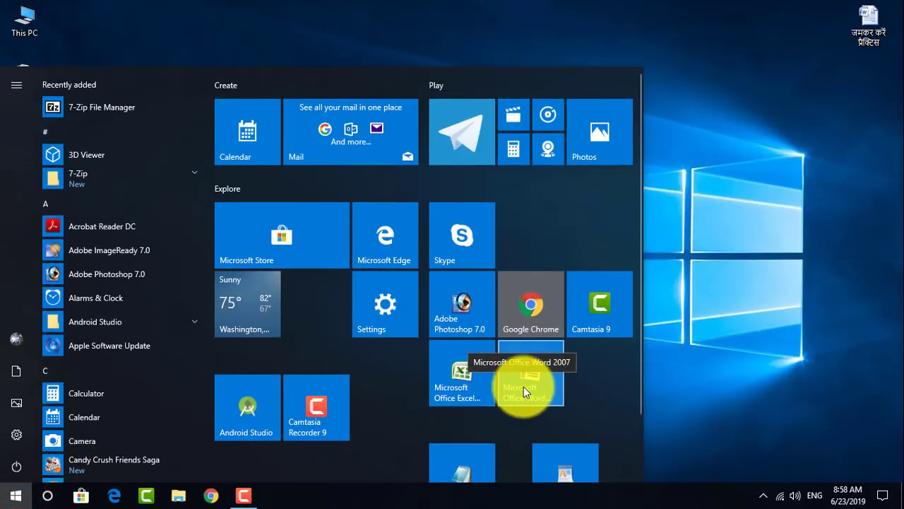
click(527, 374)
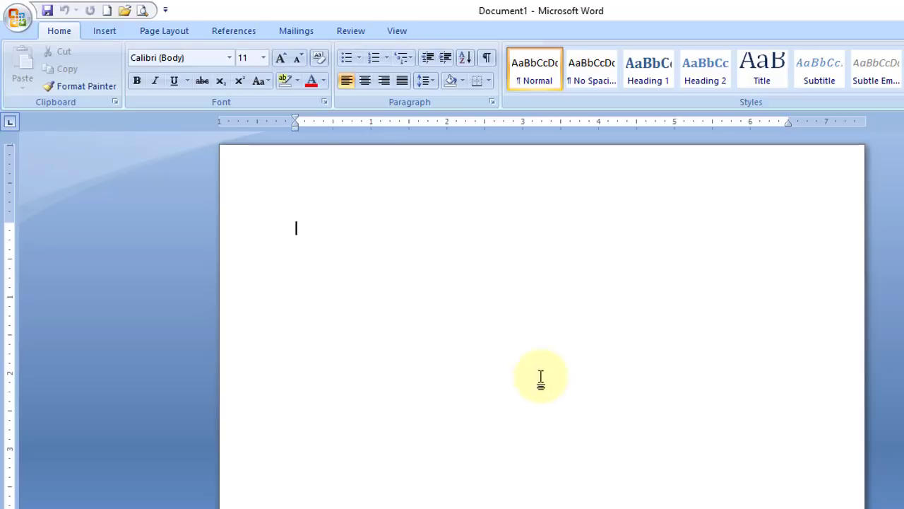
- Draw a large Rectangle shape across the upper middle of the page
click(104, 31)
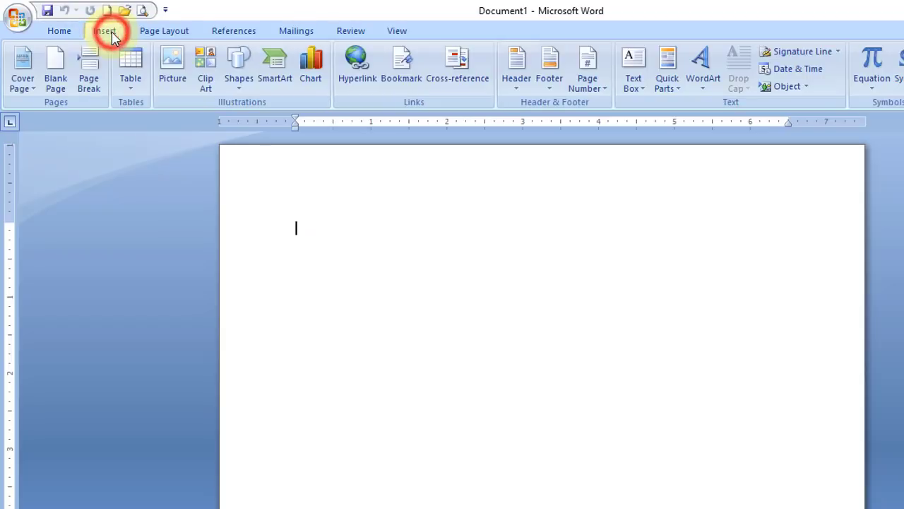
click(242, 90)
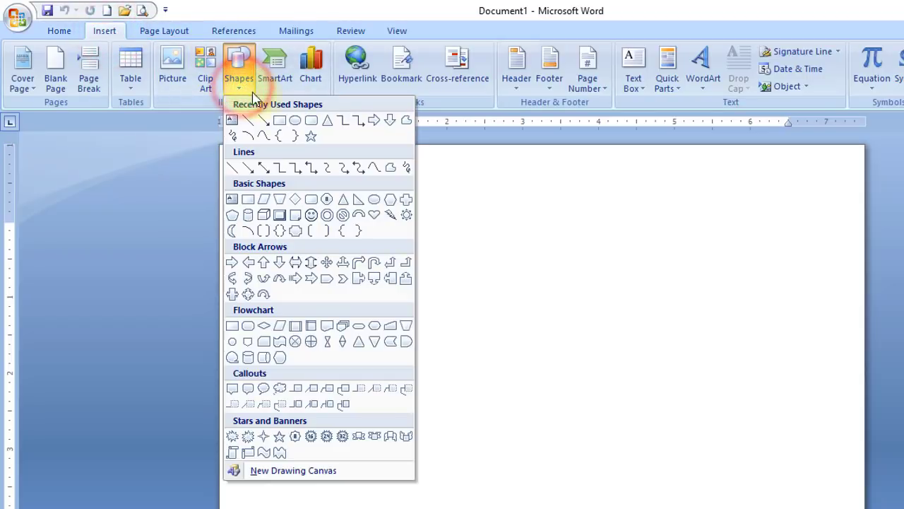
click(279, 124)
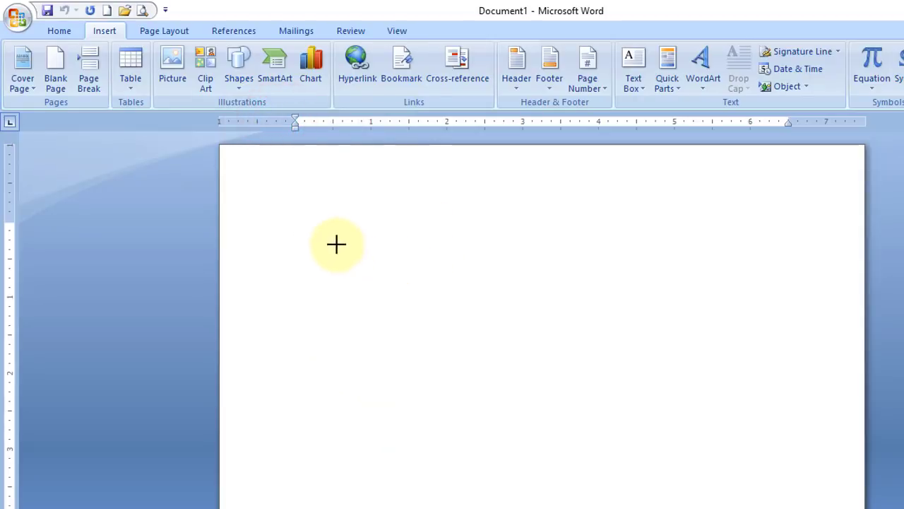
drag(336, 244, 673, 428)
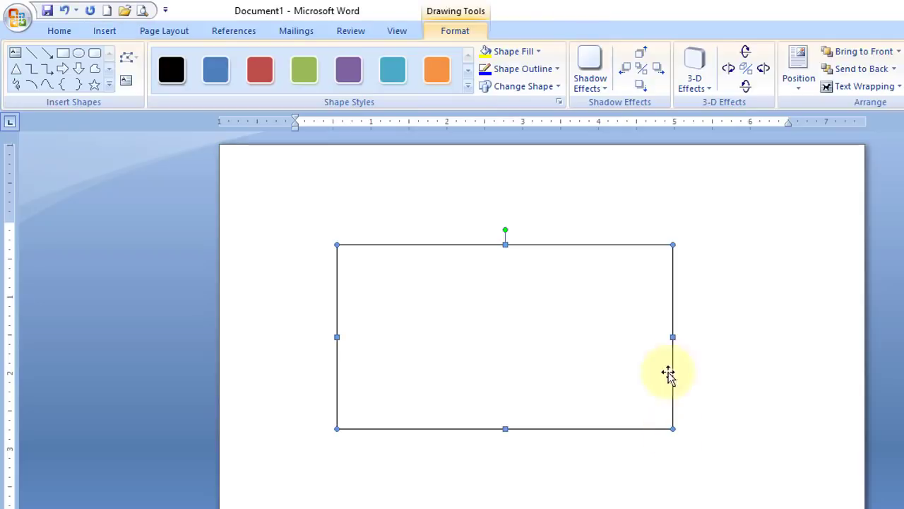
- Fill the rectangle with peach and set its outline weight to 1½ pt
click(537, 52)
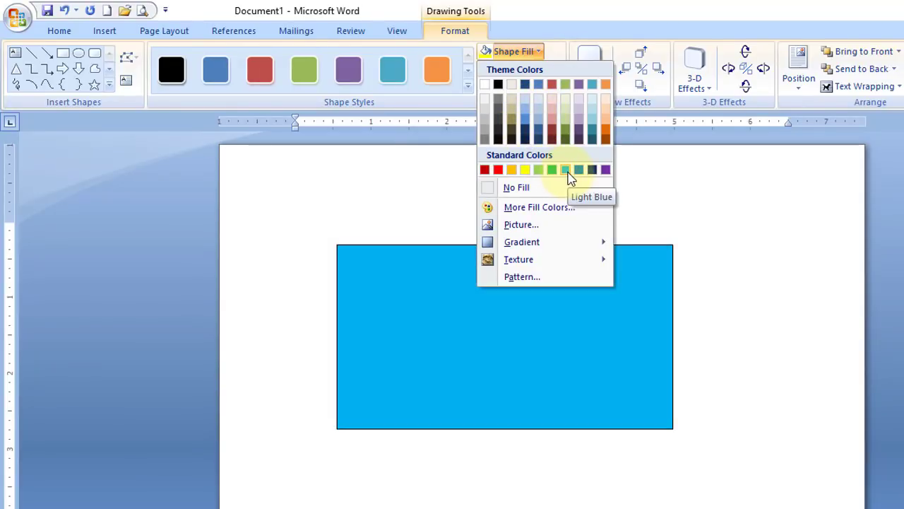
click(605, 111)
click(551, 71)
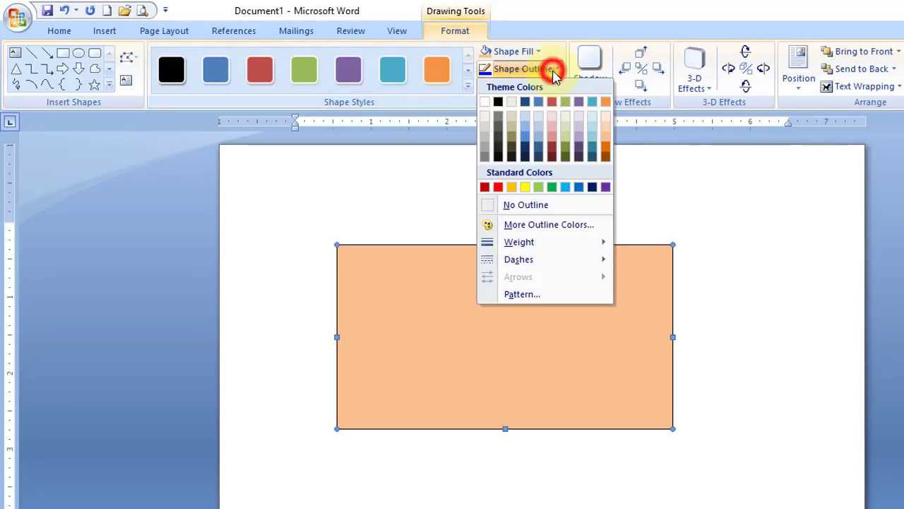
mouse_move(553, 244)
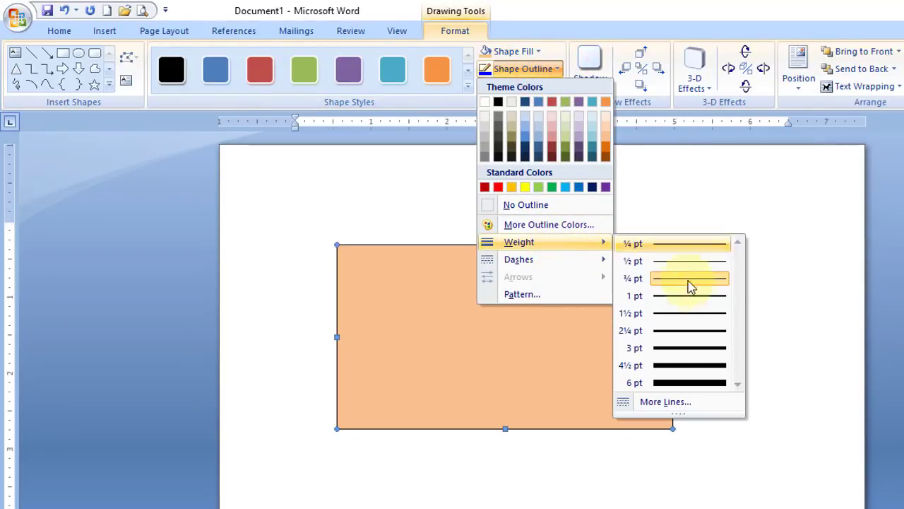
click(703, 318)
click(372, 255)
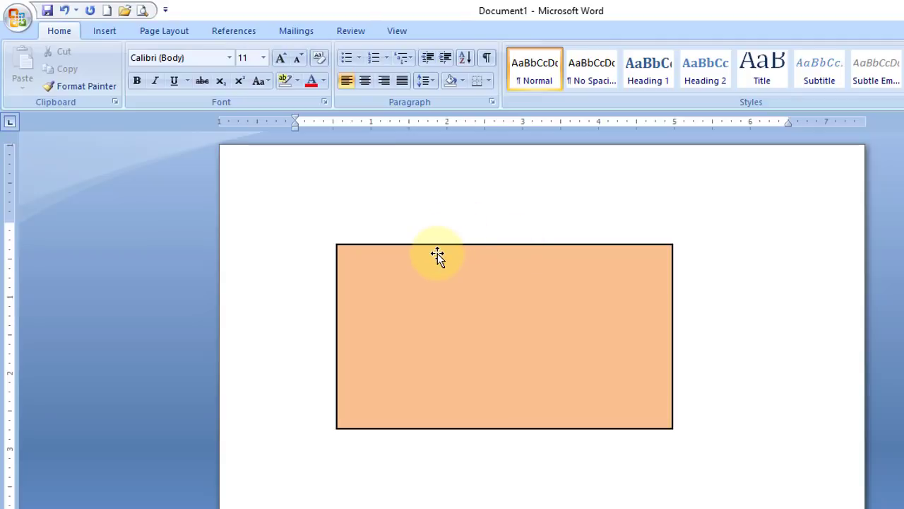
- Insert a Simple Text Box whose placeholder is replaced by 'Ishan Computer Academy', then select the heading
click(104, 31)
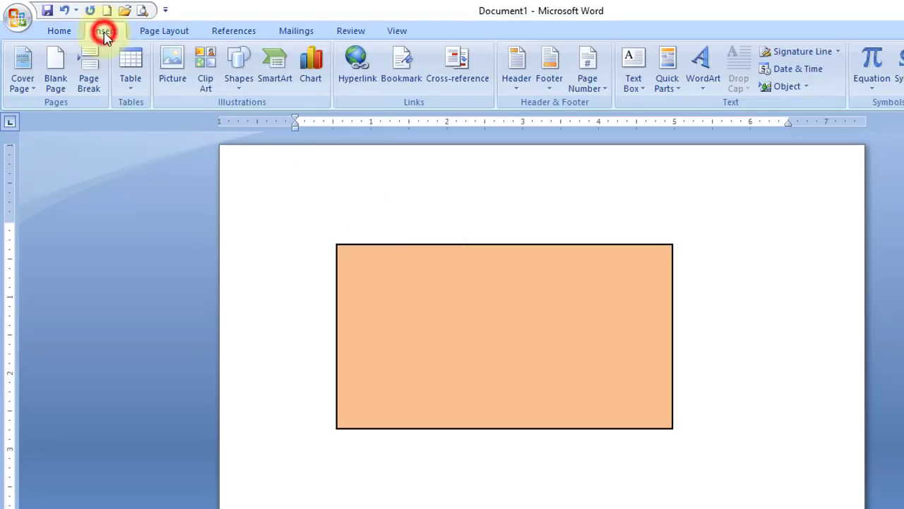
click(634, 87)
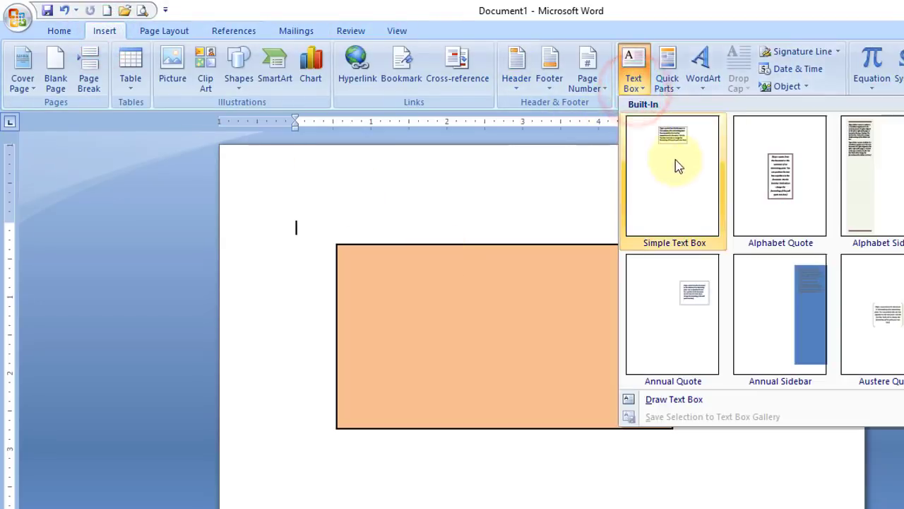
click(676, 154)
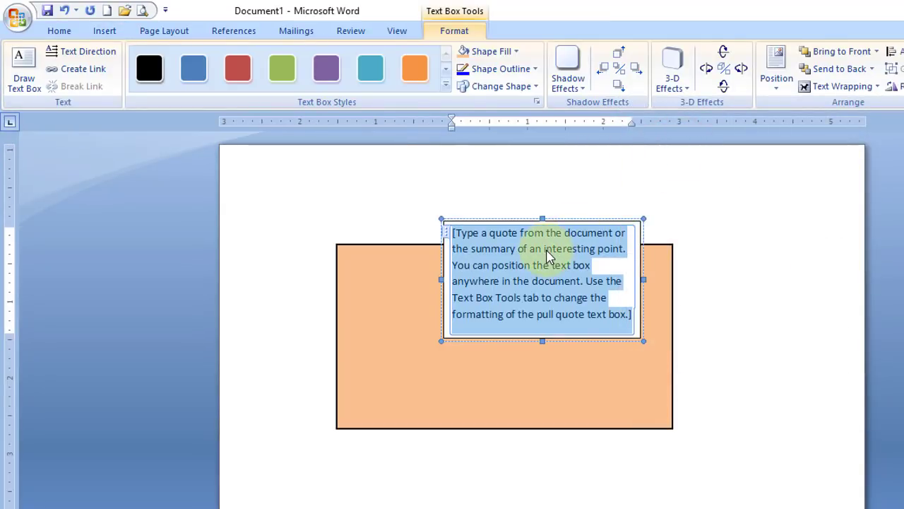
key(Delete)
text(Ishan Computer Academy)
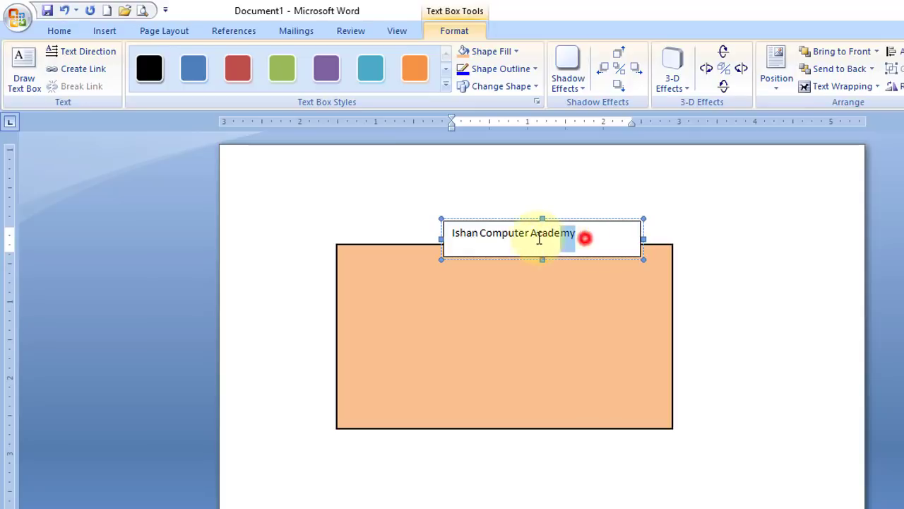
drag(584, 238, 448, 235)
- Format the 'Ishan Computer Academy' heading as 18 pt bold Bookman Old Style
click(59, 30)
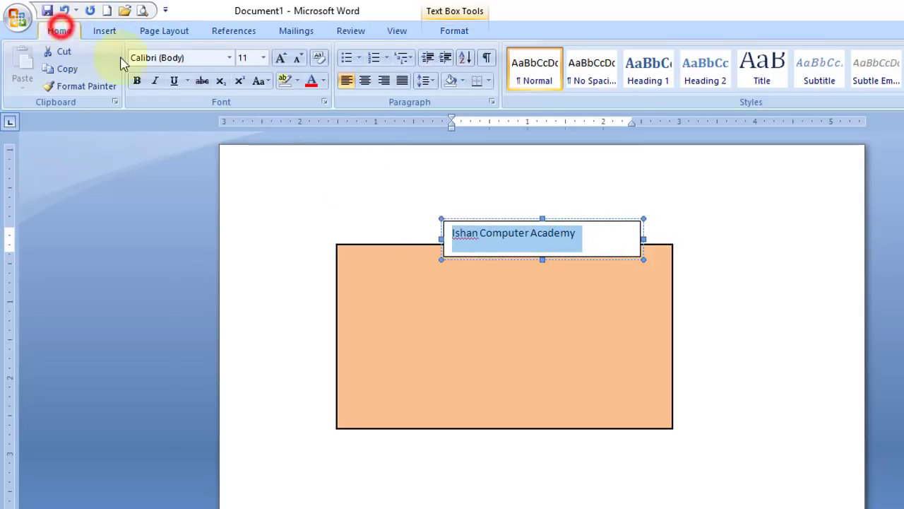
click(281, 58)
click(281, 58)
click(282, 58)
click(281, 58)
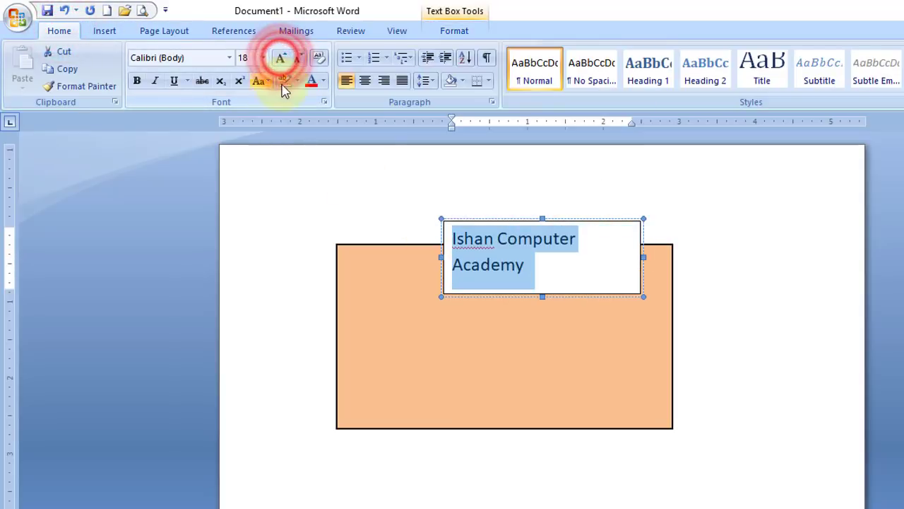
click(137, 81)
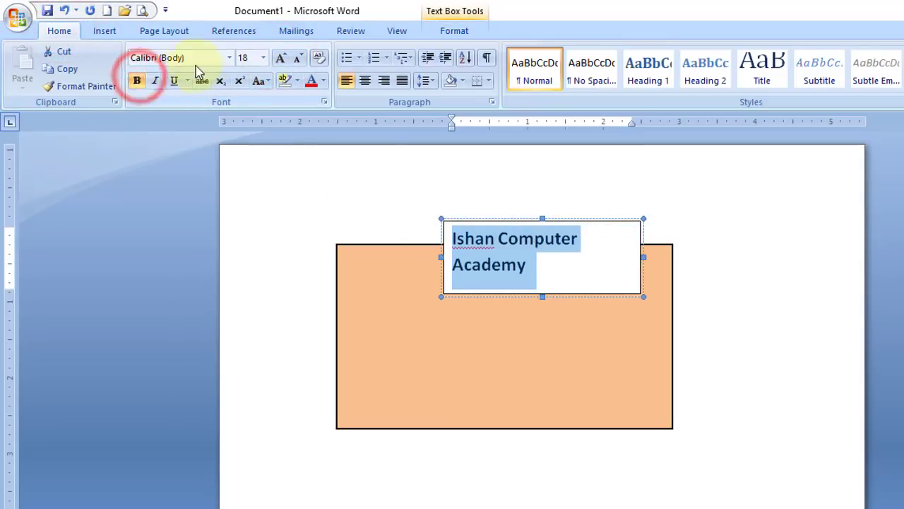
click(229, 58)
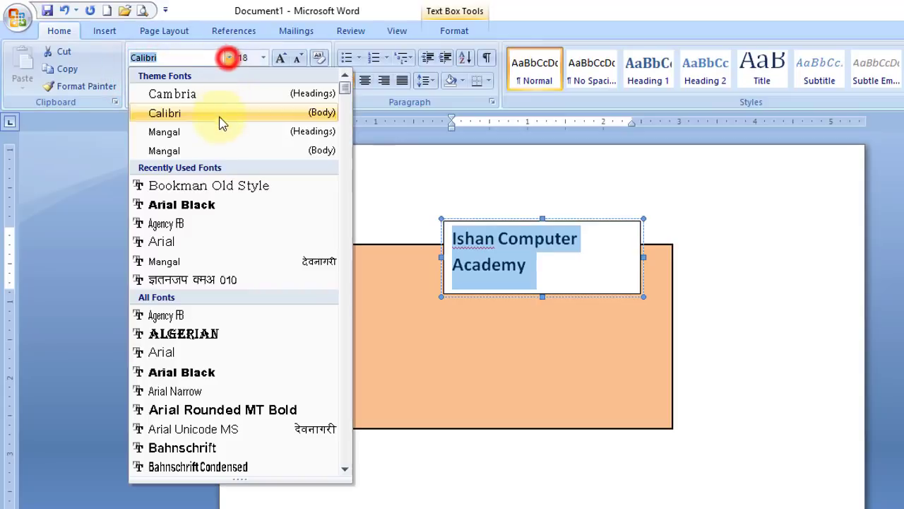
click(227, 187)
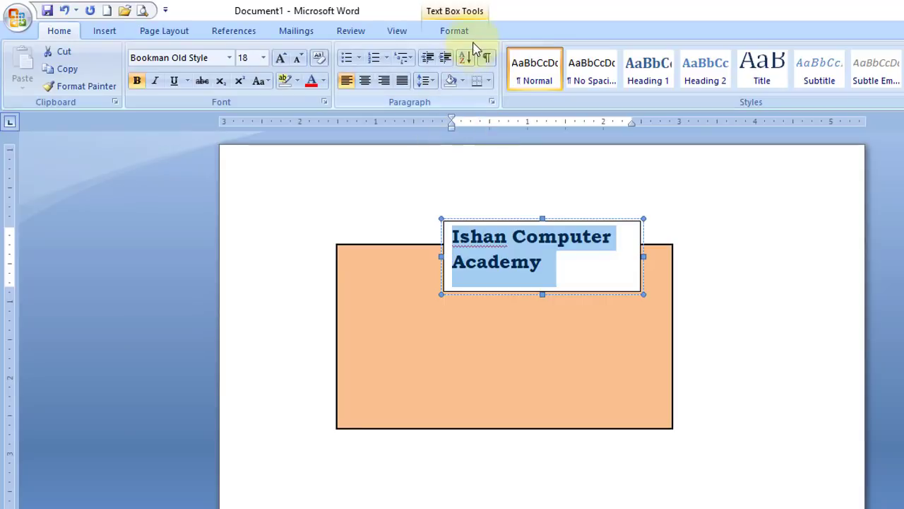
click(466, 31)
- Give the heading text box No Fill and No Outline
click(516, 52)
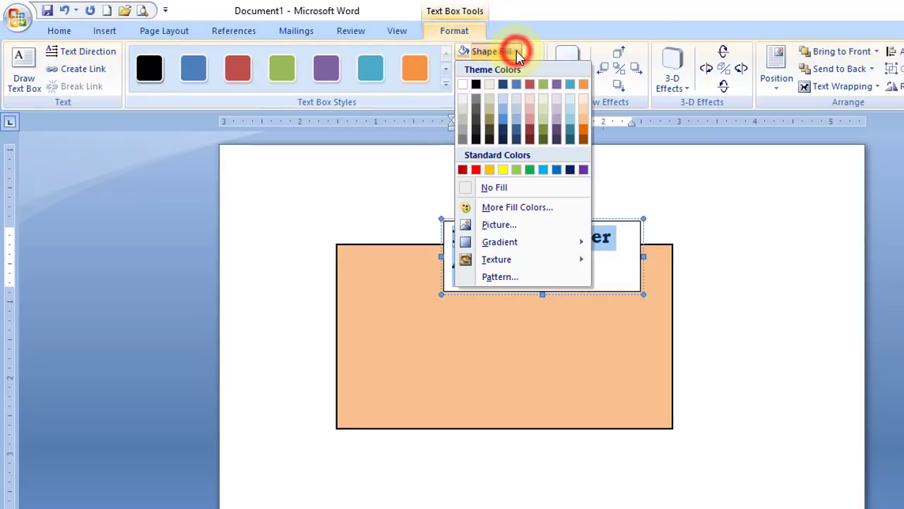
click(516, 188)
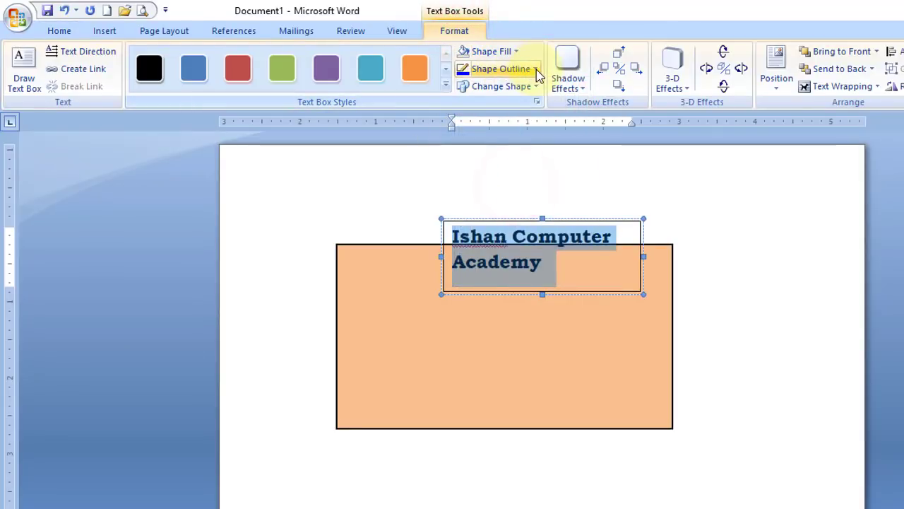
click(535, 69)
click(520, 204)
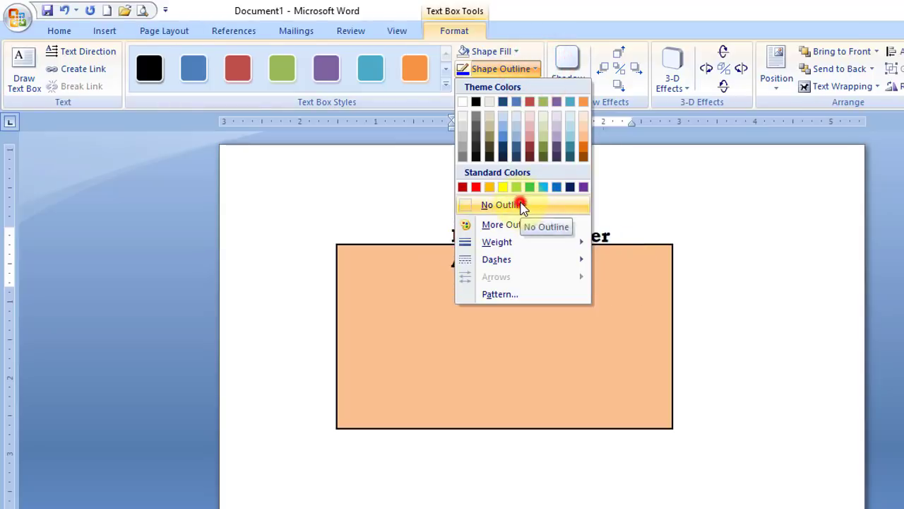
click(646, 293)
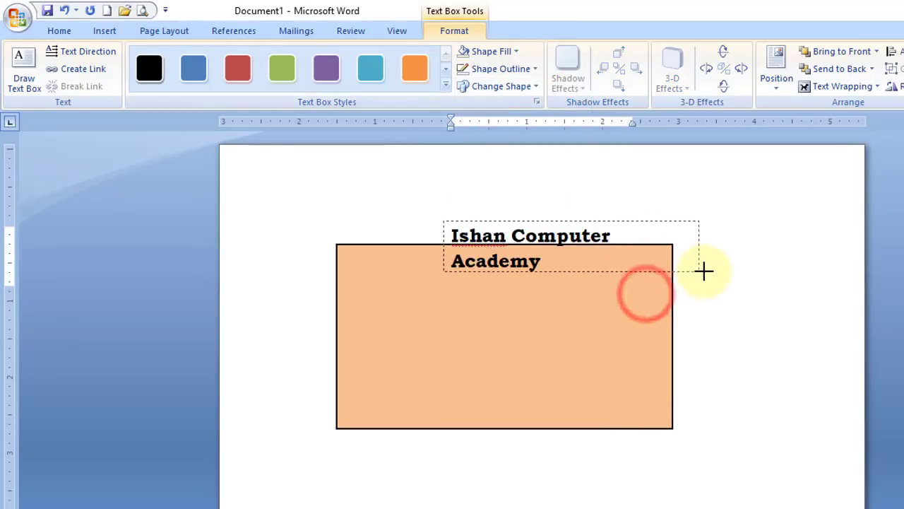
- Move and widen the heading box so it sits on one line atop the rectangle
drag(704, 270, 674, 271)
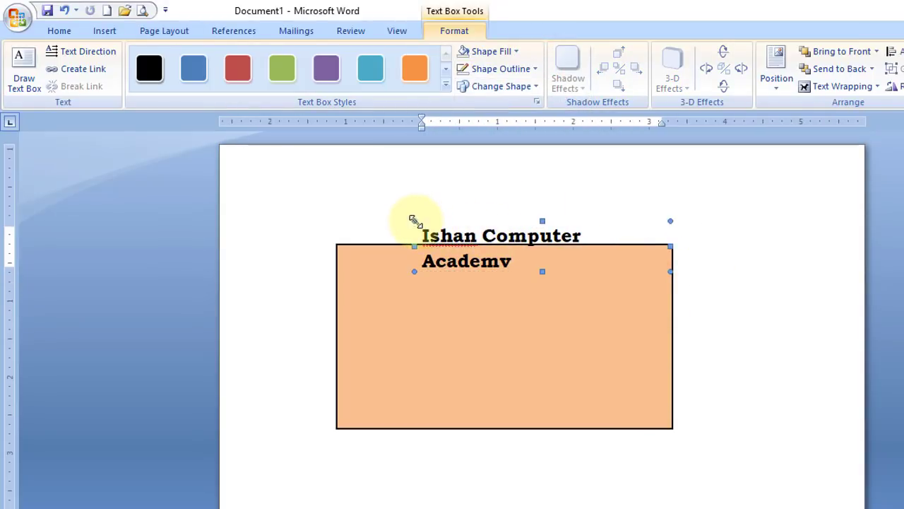
drag(414, 221, 344, 224)
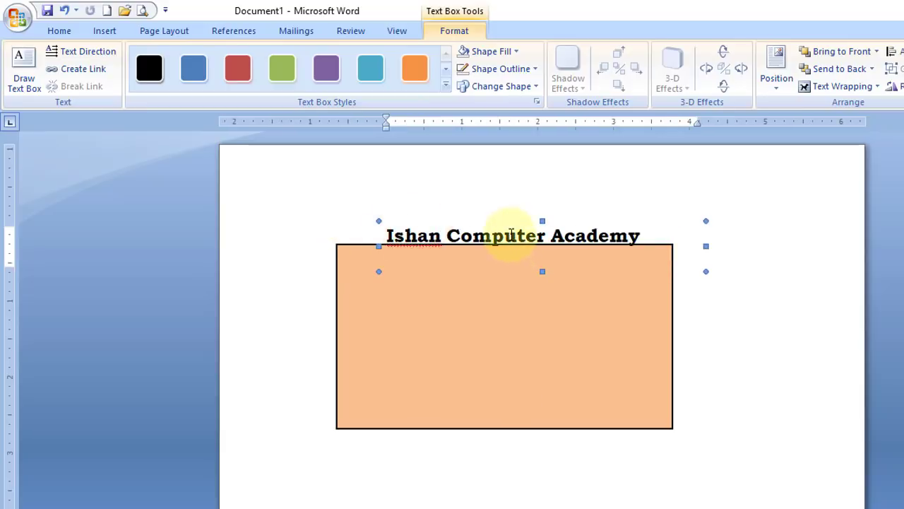
drag(514, 224, 496, 247)
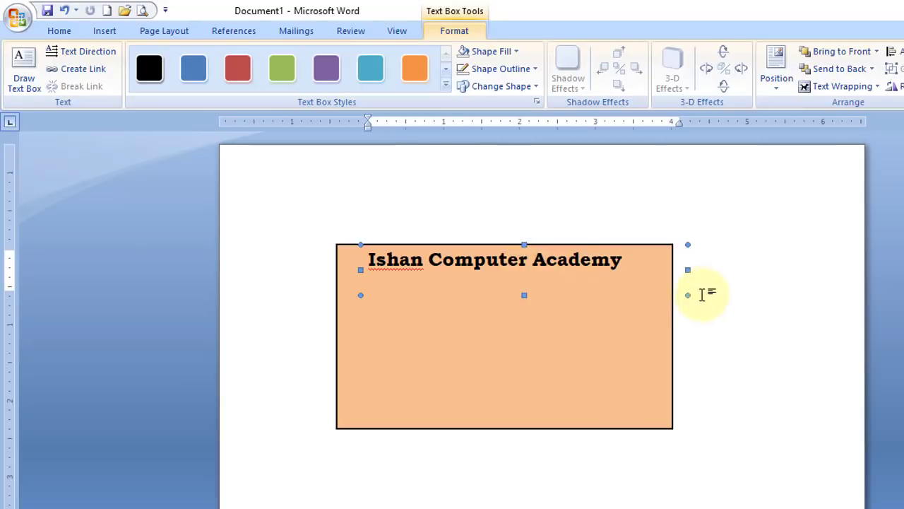
drag(686, 296, 719, 303)
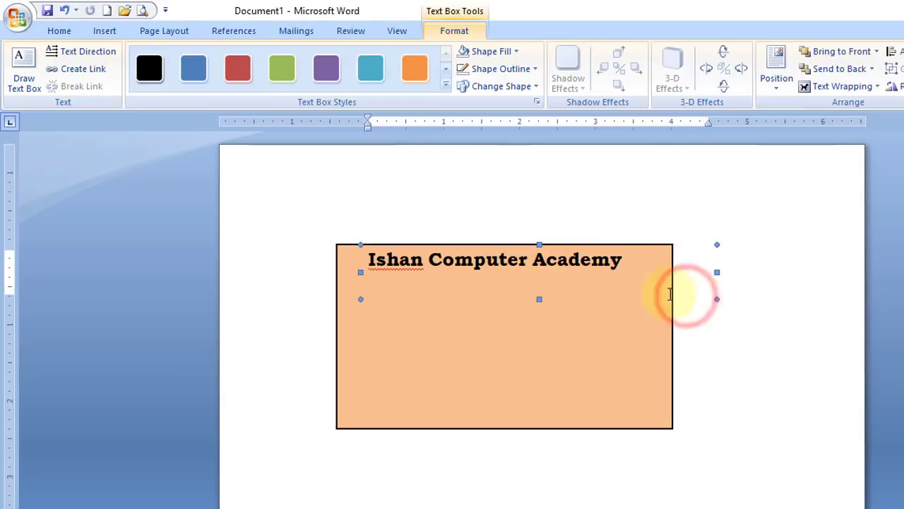
- Enlarge the heading to 20 pt, centre it, and fit its box to the card width
drag(622, 259, 358, 263)
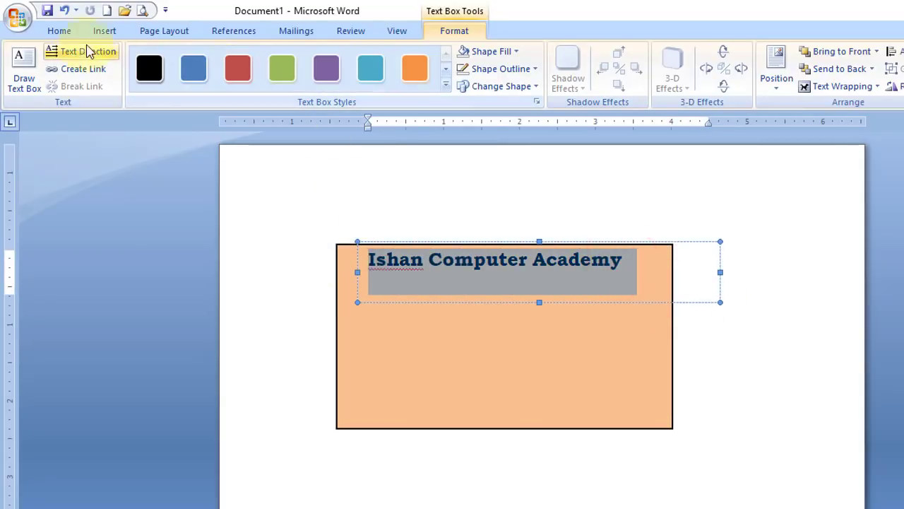
click(59, 31)
click(280, 57)
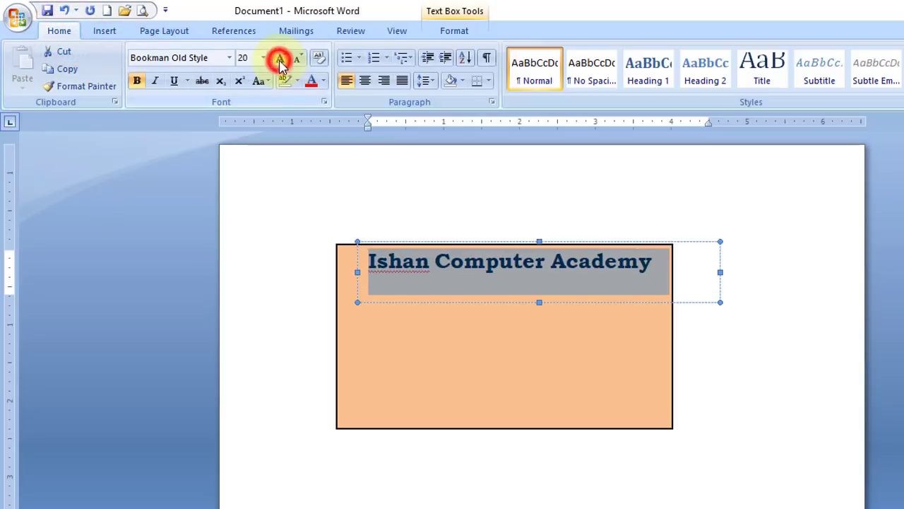
click(366, 81)
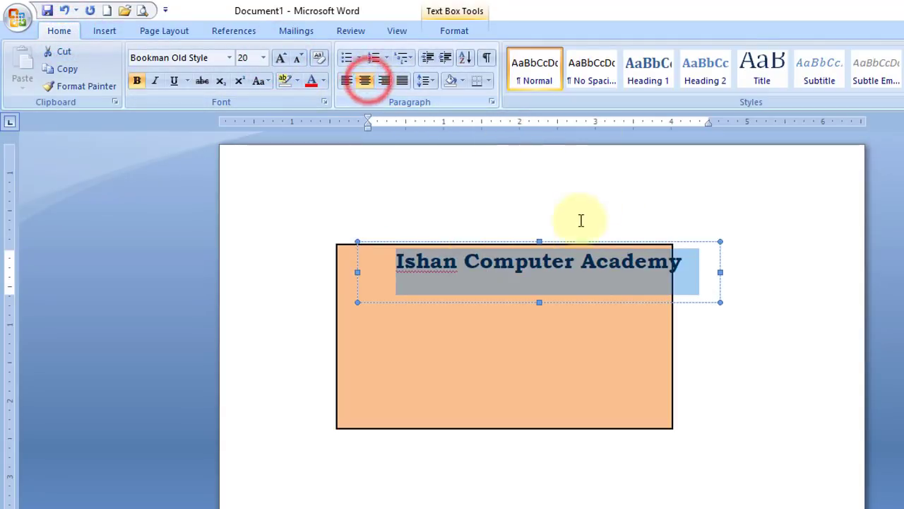
click(515, 239)
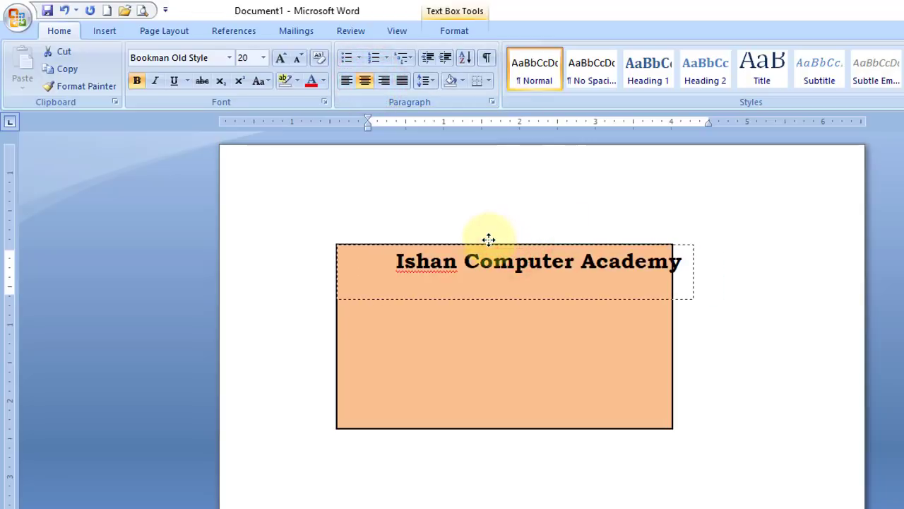
click(487, 239)
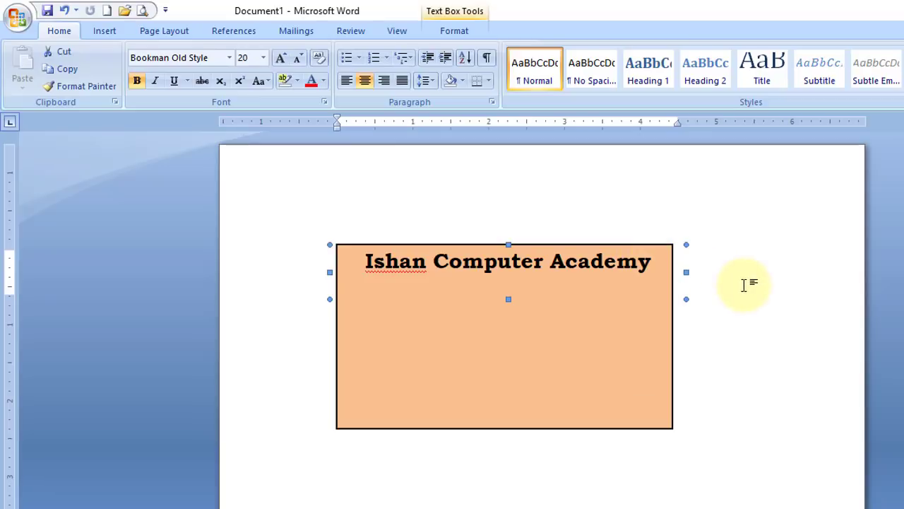
click(744, 285)
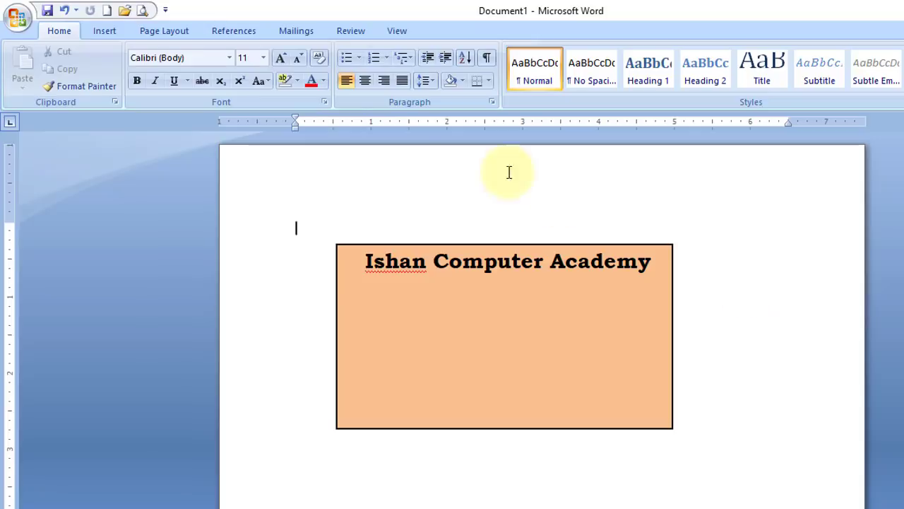
- Insert a Simple Text Box and type the academy's address line
click(104, 31)
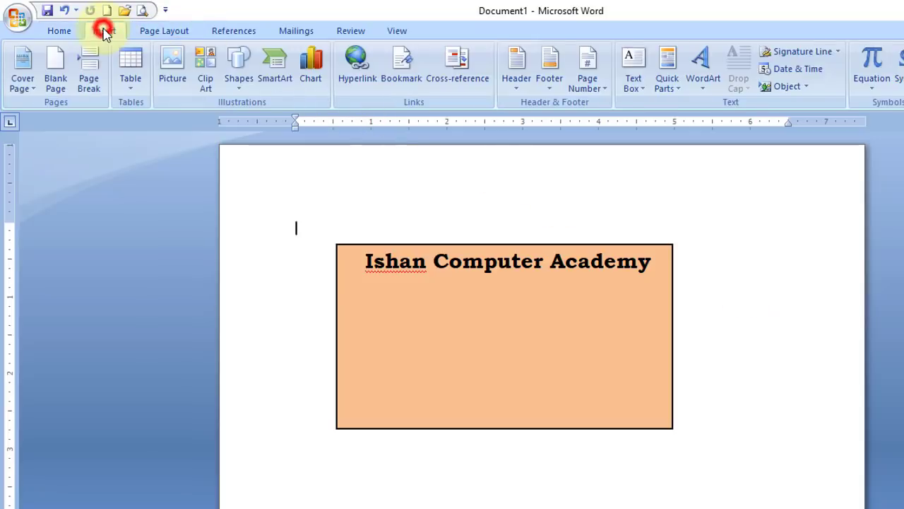
click(631, 88)
click(676, 150)
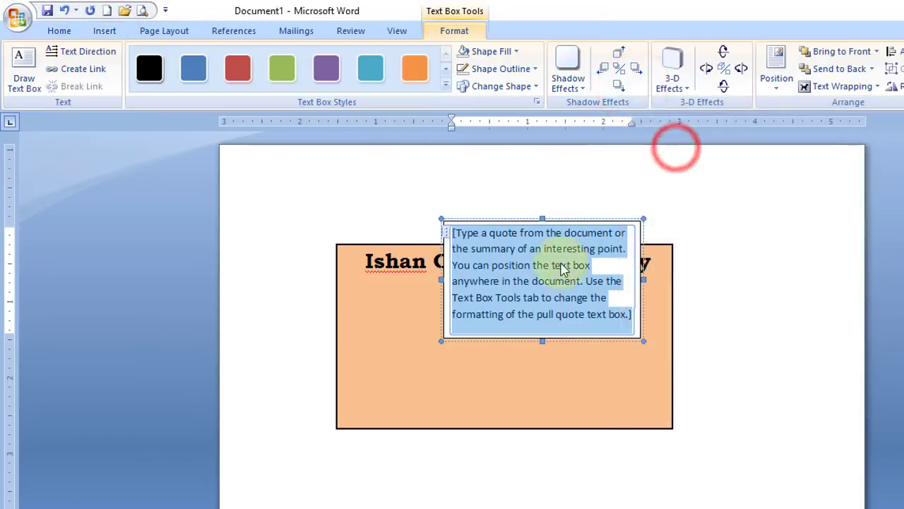
text(Basi Kiratpur, Bijnor 246731)
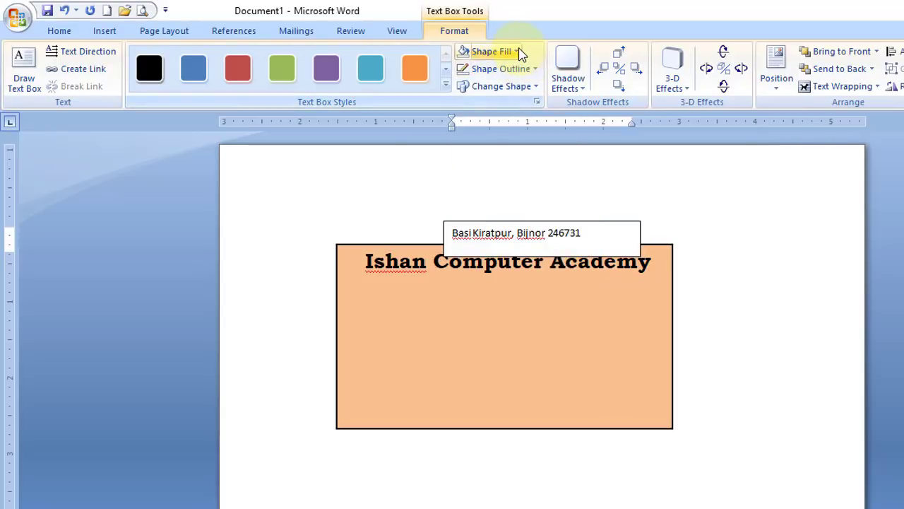
- Set the address box to No Fill and No Outline, then place it below the heading
click(515, 51)
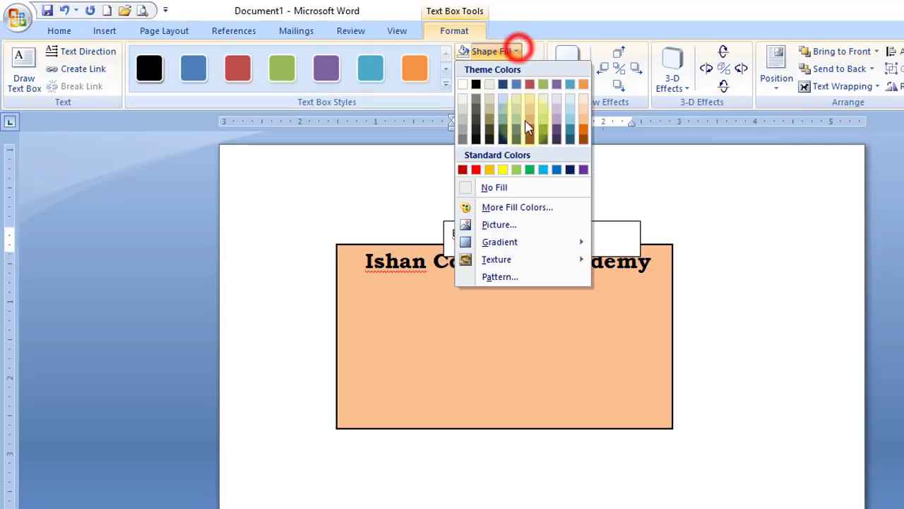
click(515, 186)
click(530, 69)
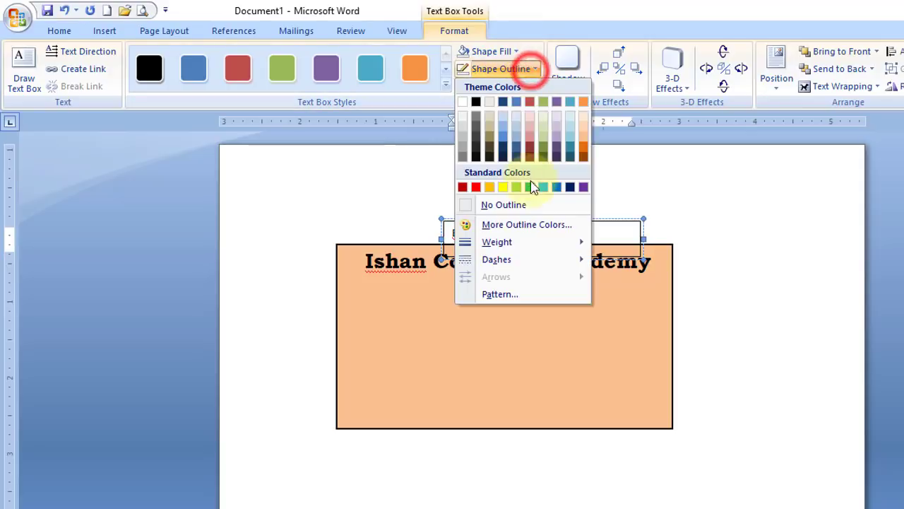
click(527, 205)
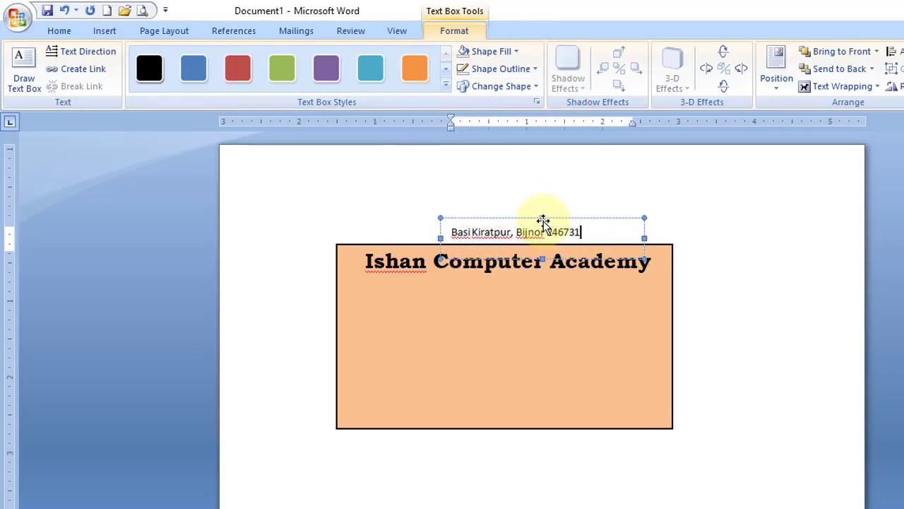
drag(533, 218, 525, 276)
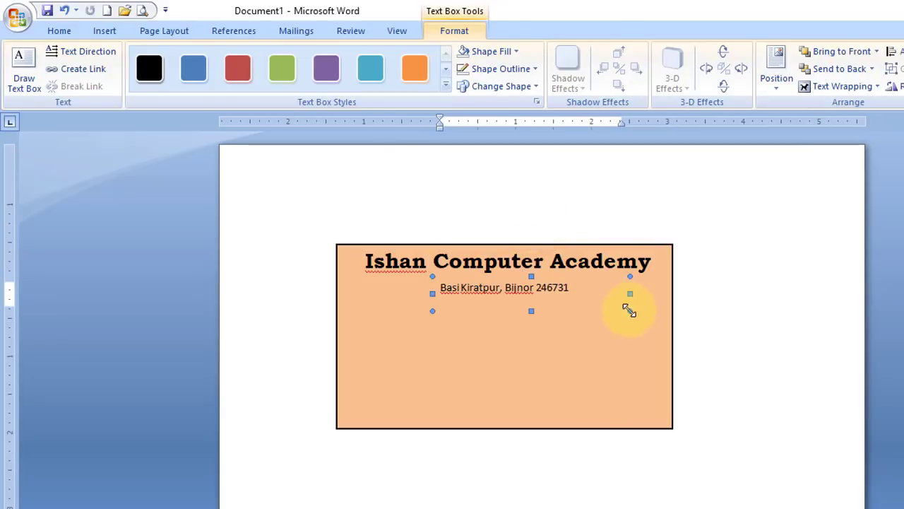
drag(630, 313, 647, 302)
- Make the address text bold at size 12 and settle its box directly beneath the heading
drag(580, 287, 438, 288)
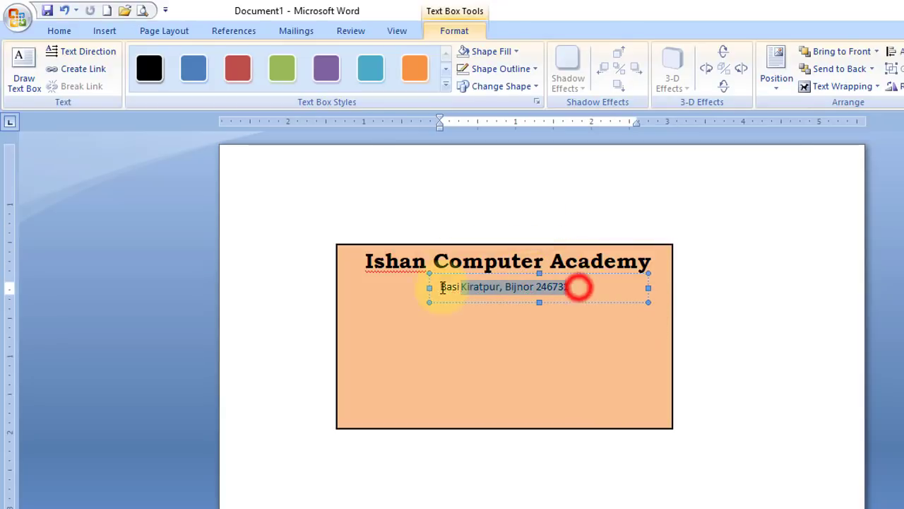
click(59, 30)
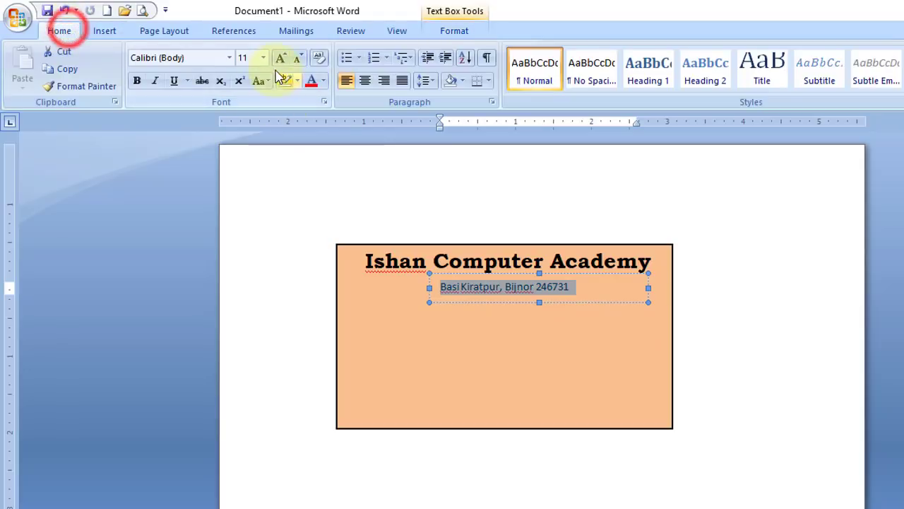
click(281, 59)
click(136, 81)
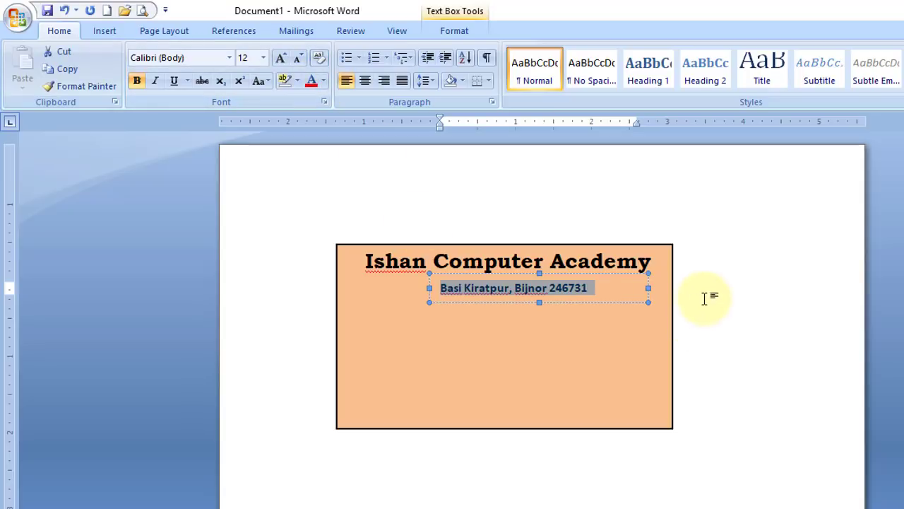
click(726, 294)
click(481, 288)
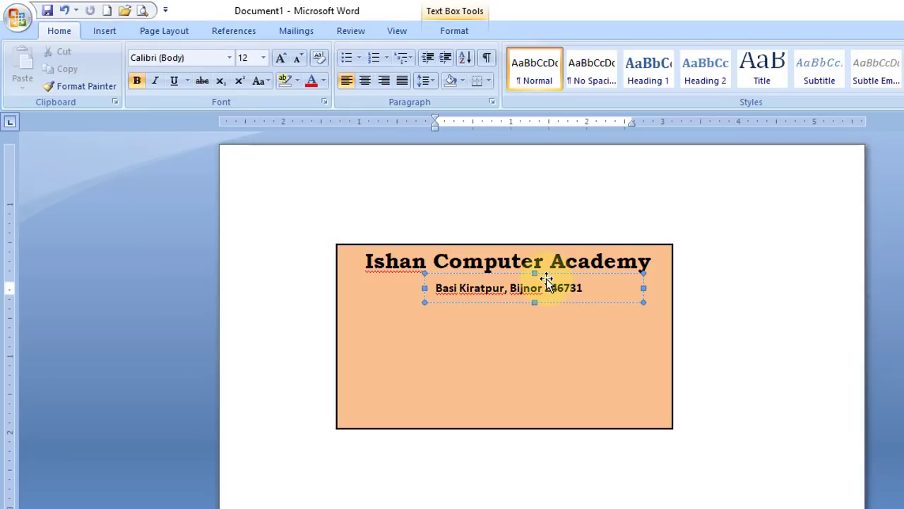
click(528, 274)
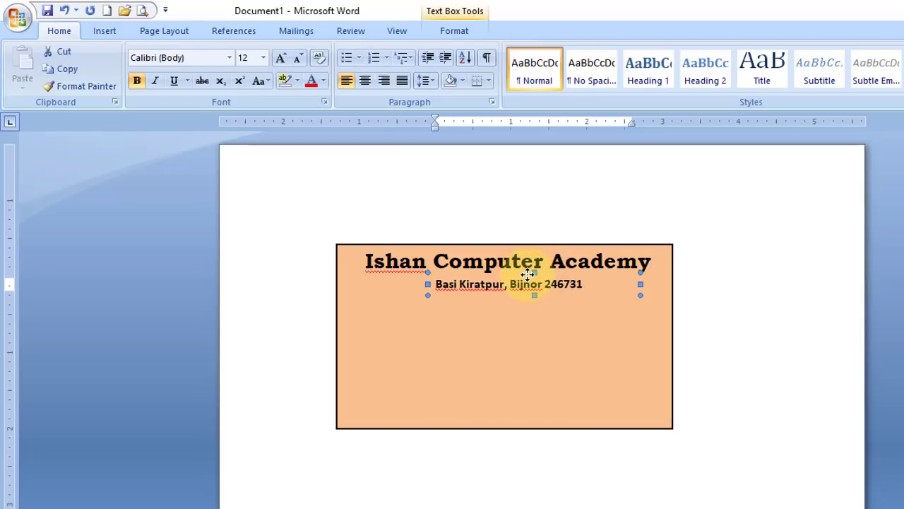
click(439, 304)
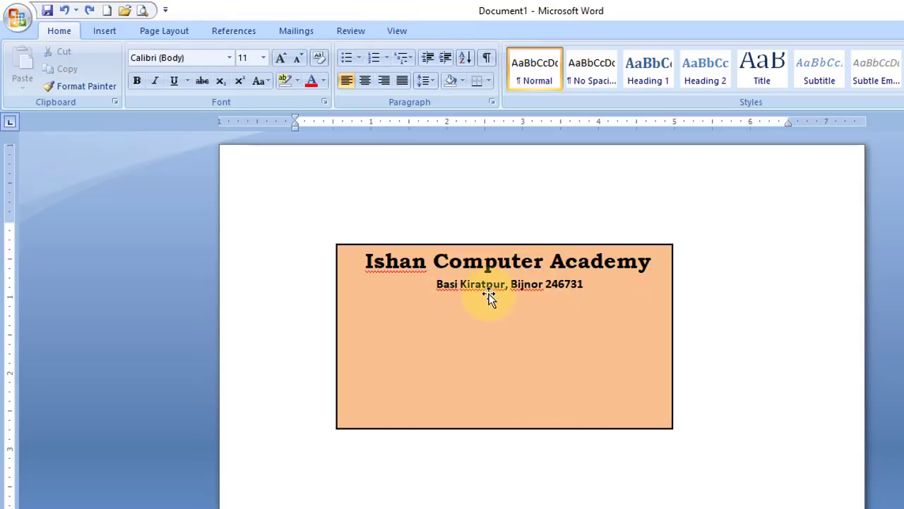
- Draw a Flowchart: Terminator pill shape under the address line and nudge it into position
click(104, 32)
click(239, 85)
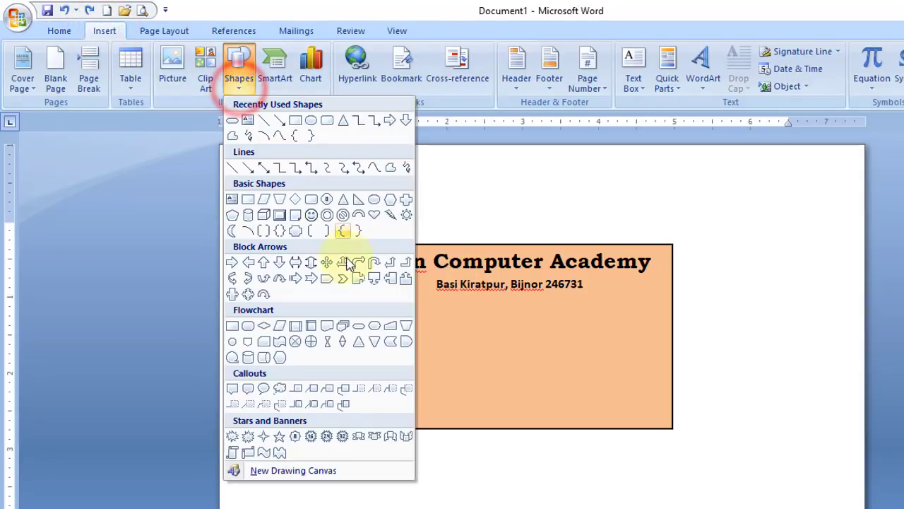
click(359, 326)
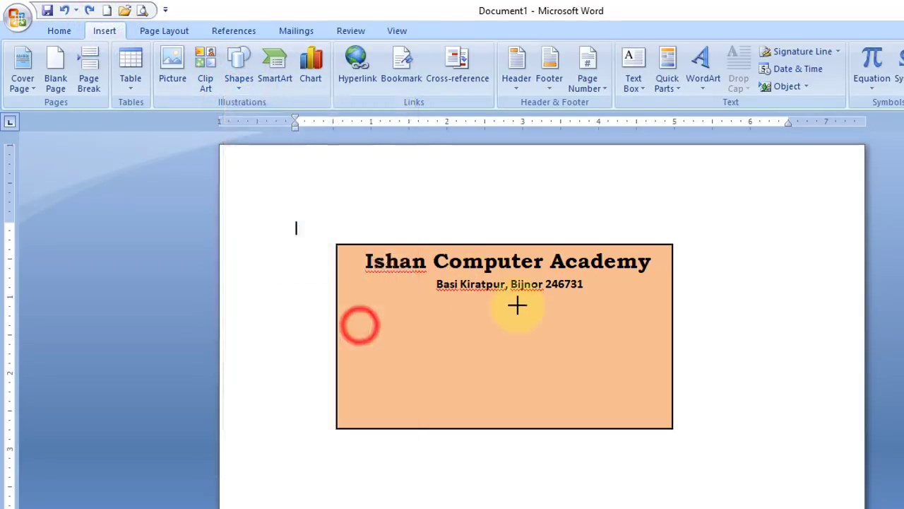
drag(442, 301, 586, 320)
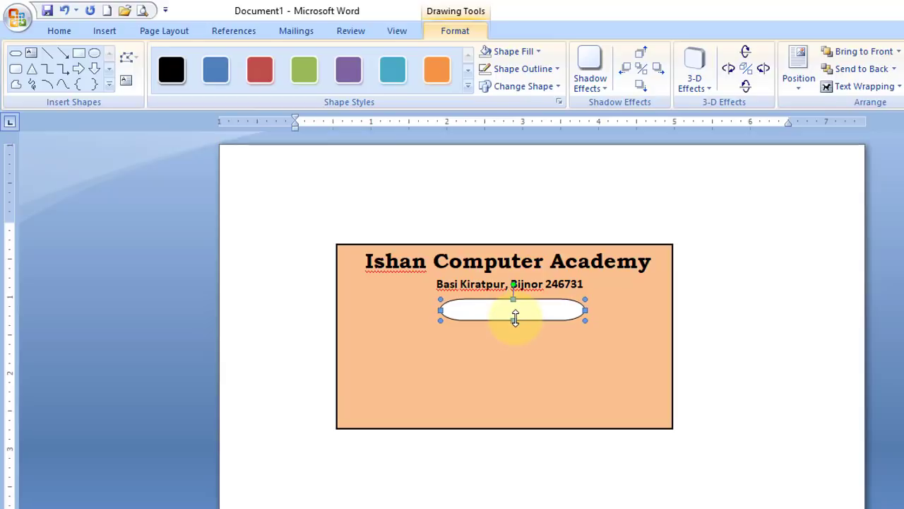
click(459, 281)
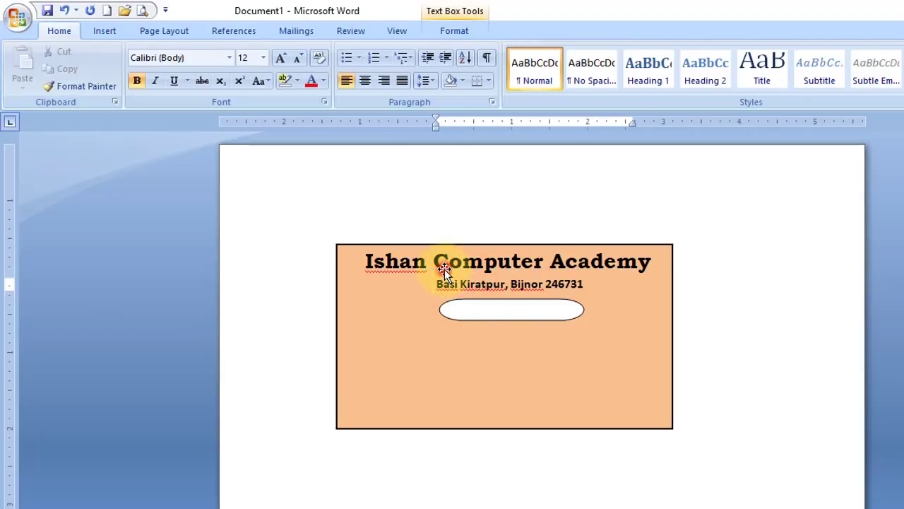
click(459, 311)
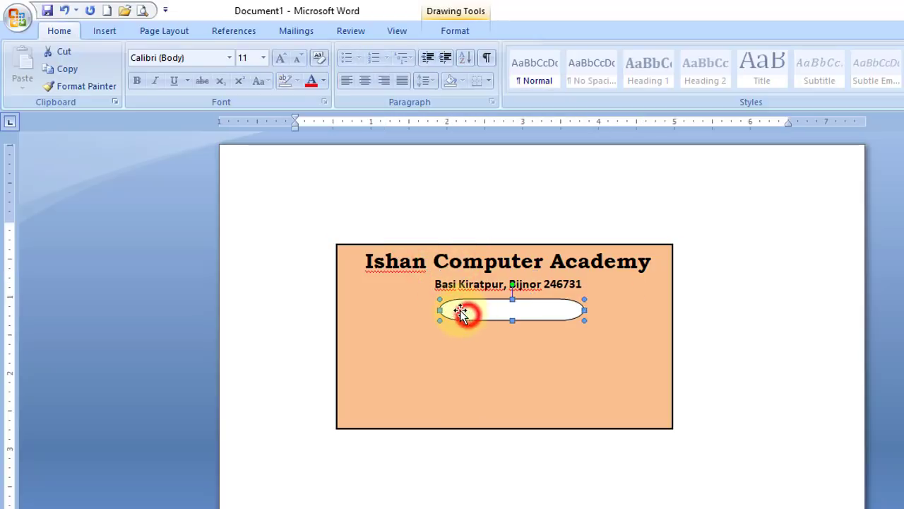
drag(458, 308, 456, 307)
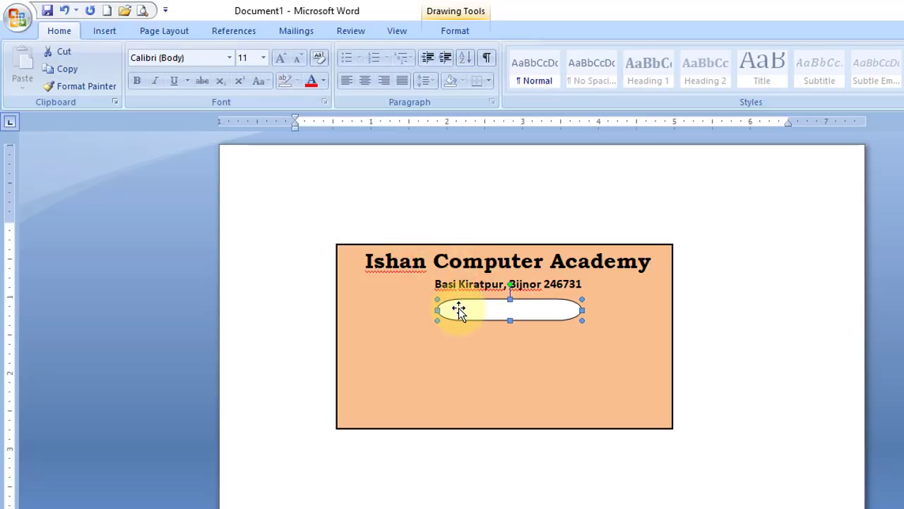
key(ctrl+Up)
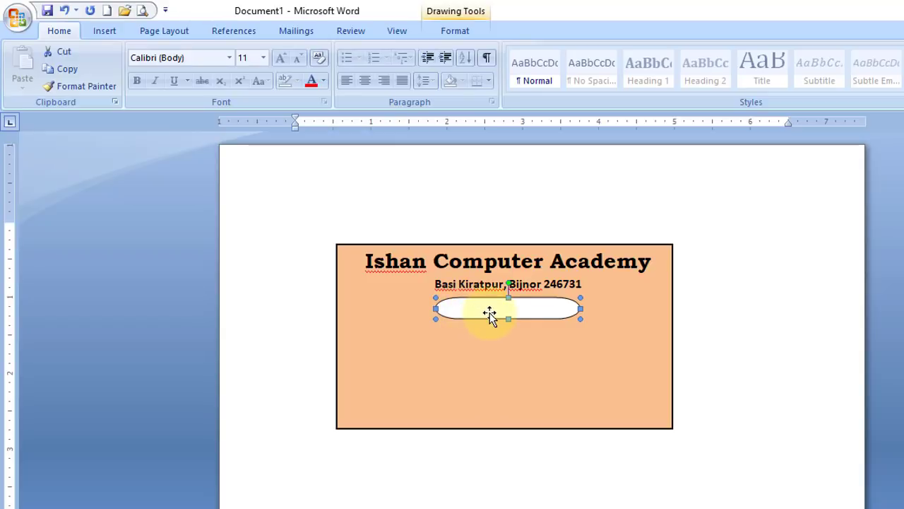
- Insert a Simple Text Box reading 'ID Card'
click(294, 195)
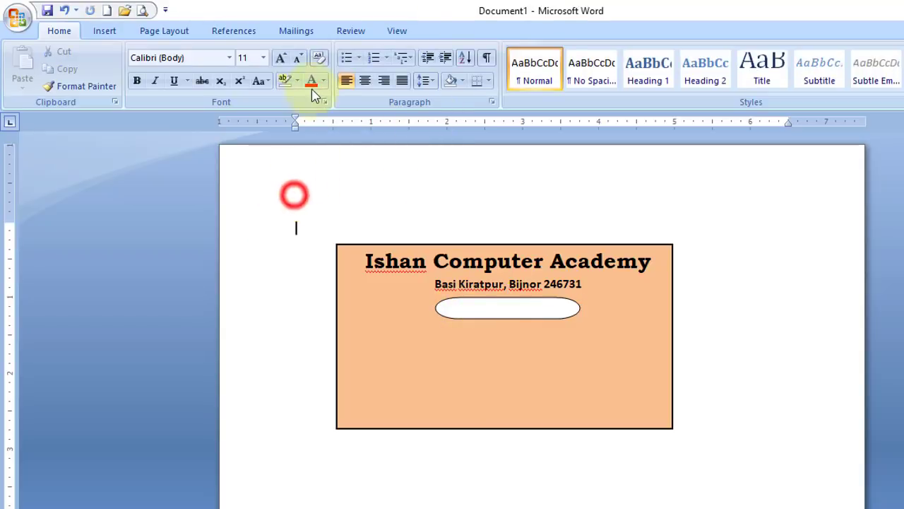
click(120, 30)
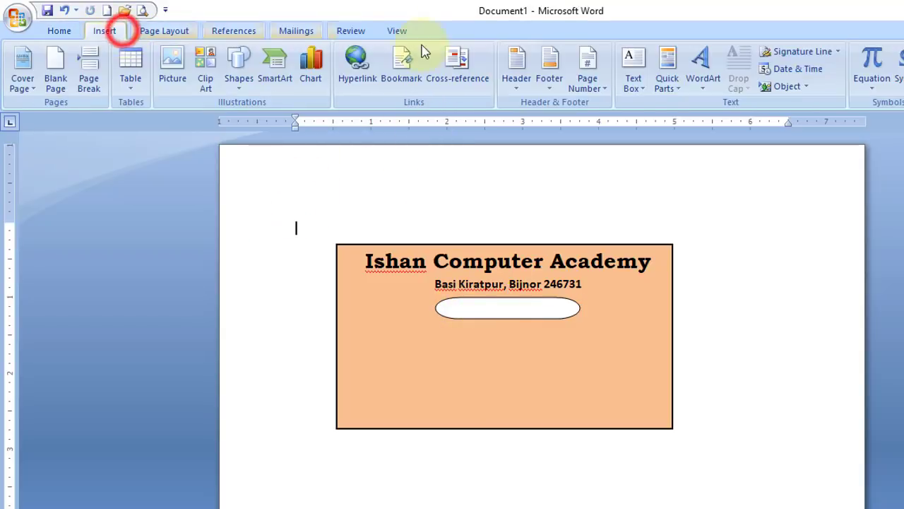
click(633, 82)
click(689, 151)
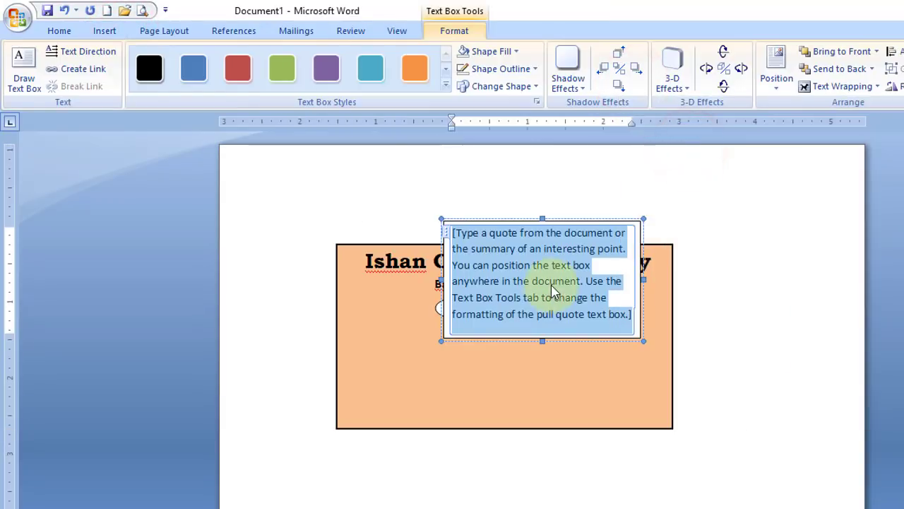
text(ID Card)
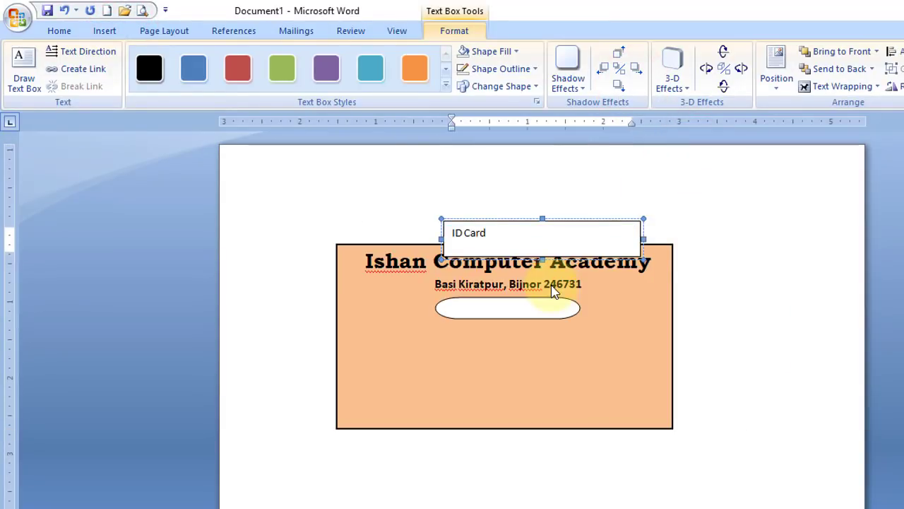
- Format 'ID Card' as bold 14 pt Bahnschrift SemiBold
drag(504, 232, 433, 224)
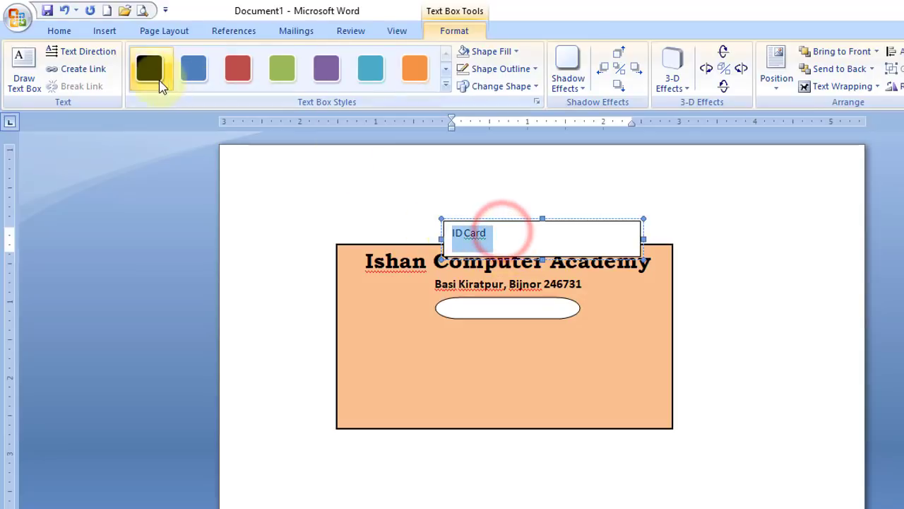
click(61, 30)
click(280, 58)
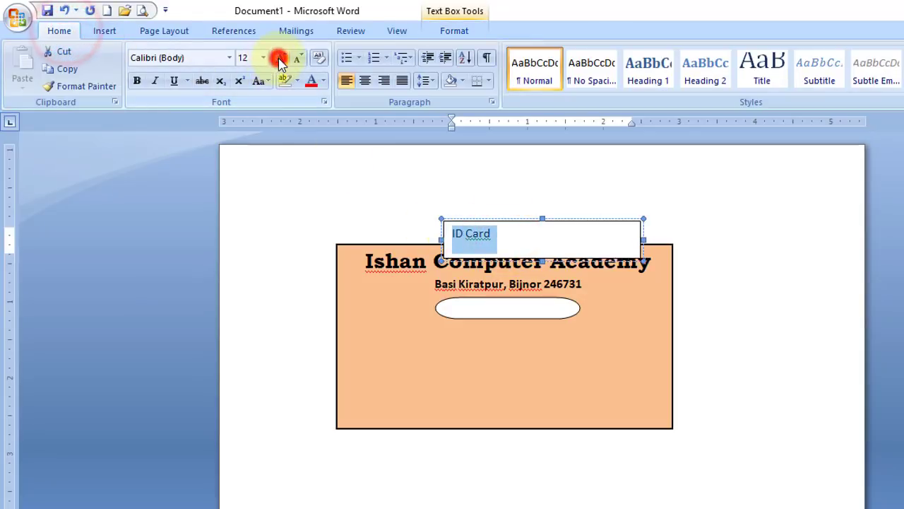
click(279, 58)
click(136, 80)
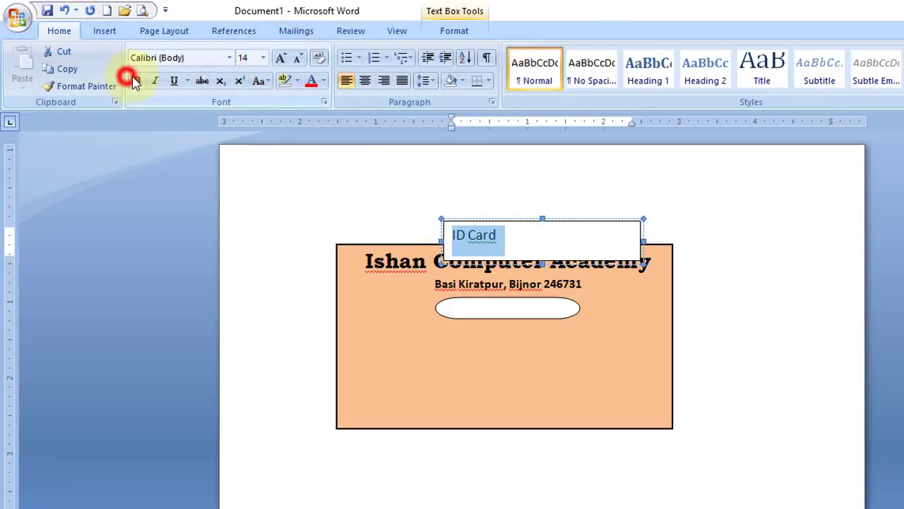
click(229, 57)
scroll(254, 420, down, 2)
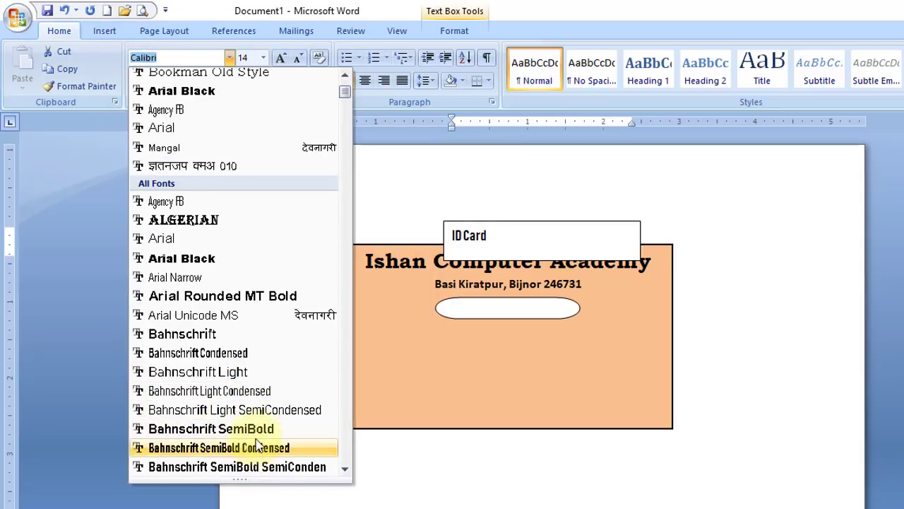
click(254, 428)
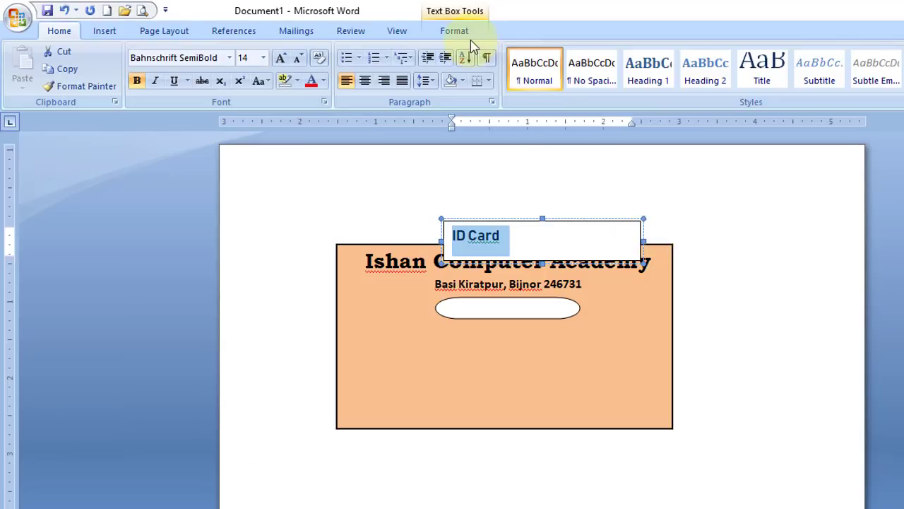
- Give the ID Card text box No Fill and No Outline
click(459, 30)
click(514, 51)
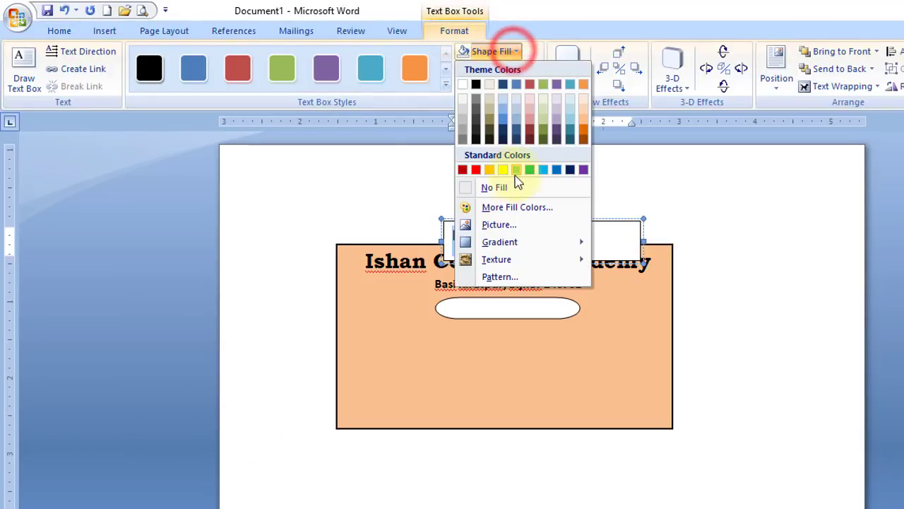
click(512, 185)
click(526, 68)
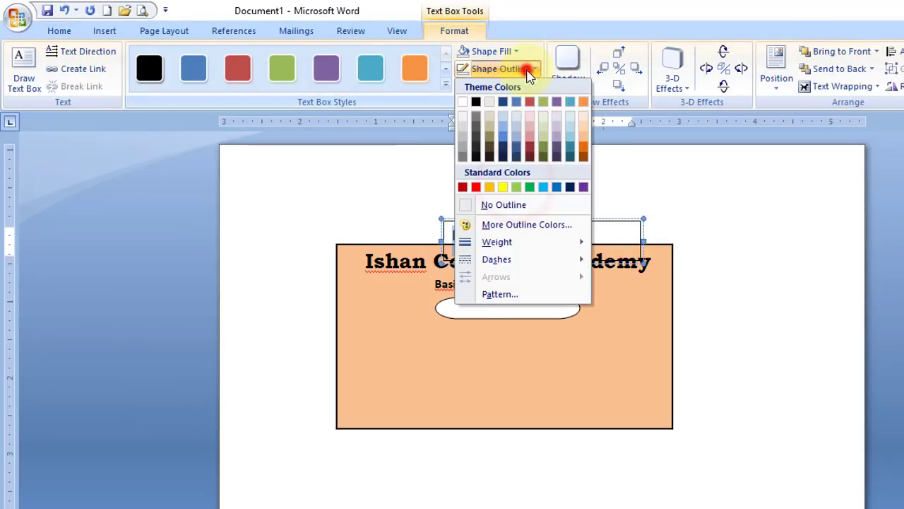
click(523, 205)
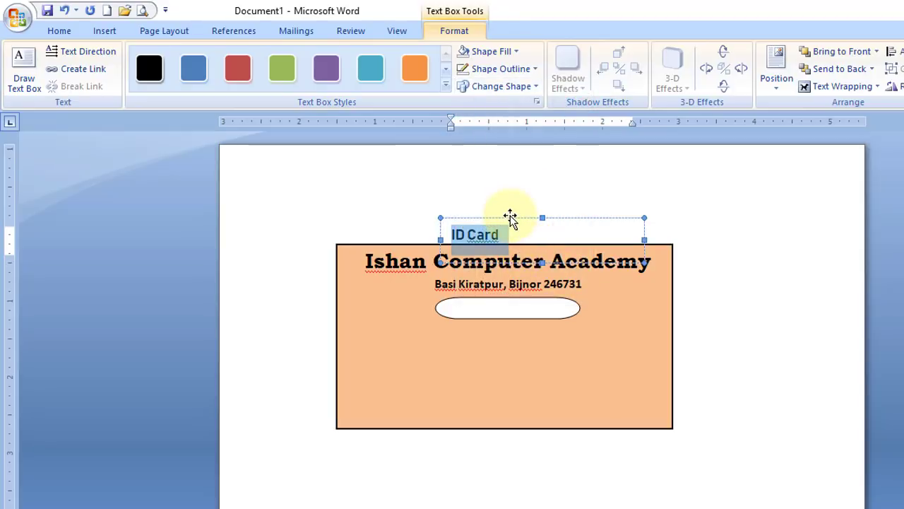
- Move the ID Card label into the white oval and nudge it to the centre
drag(511, 218, 528, 297)
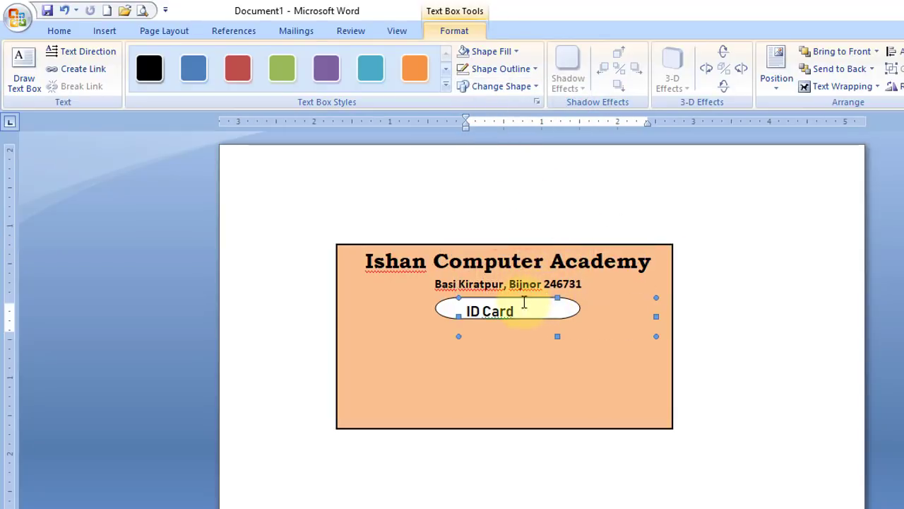
key(Up)
key(Right)
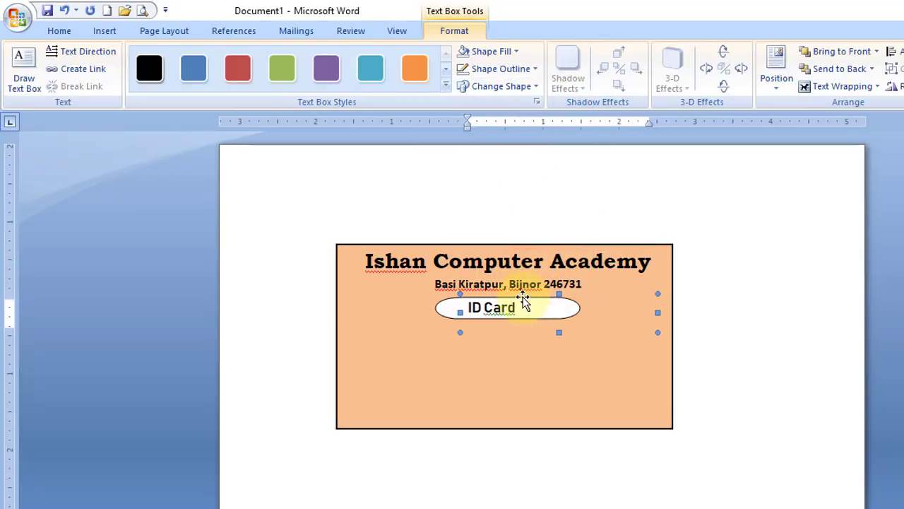
key(Right)
key(Right)
key(Right)
key(Right)
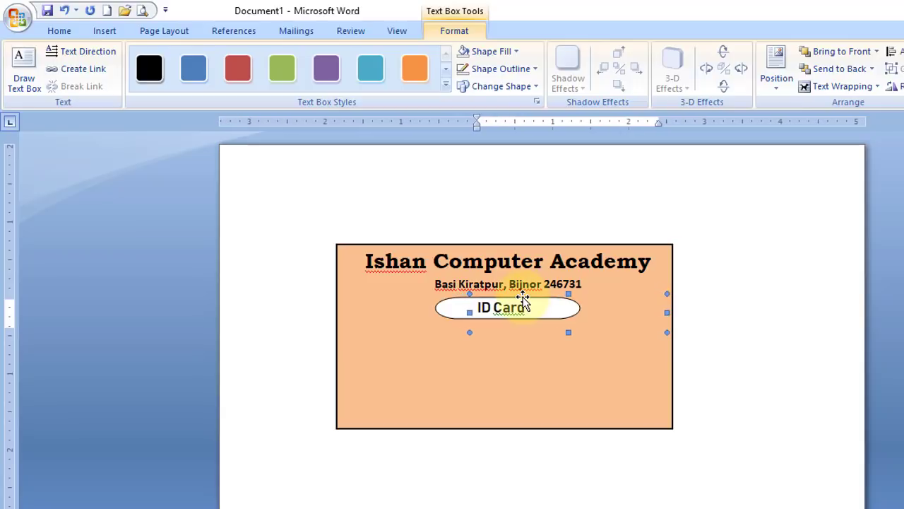
key(Right)
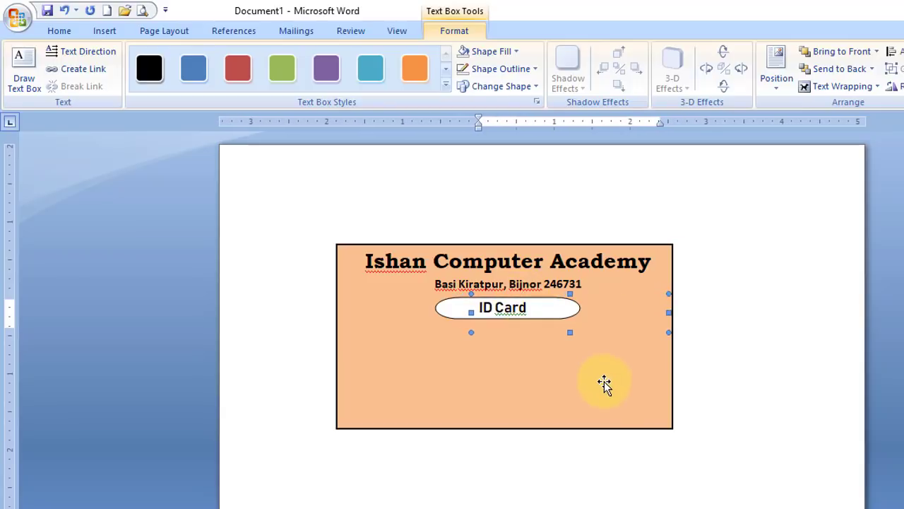
click(627, 389)
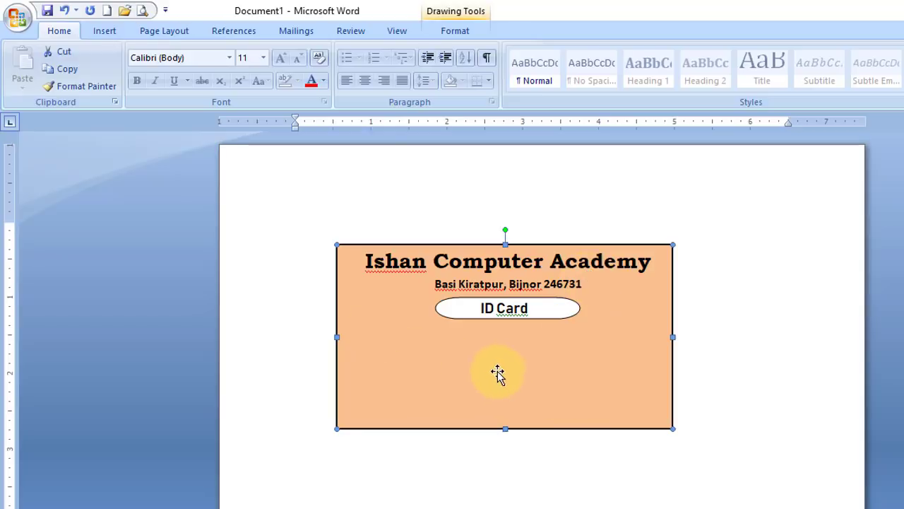
- Insert a Simple Text Box for the student details
click(289, 216)
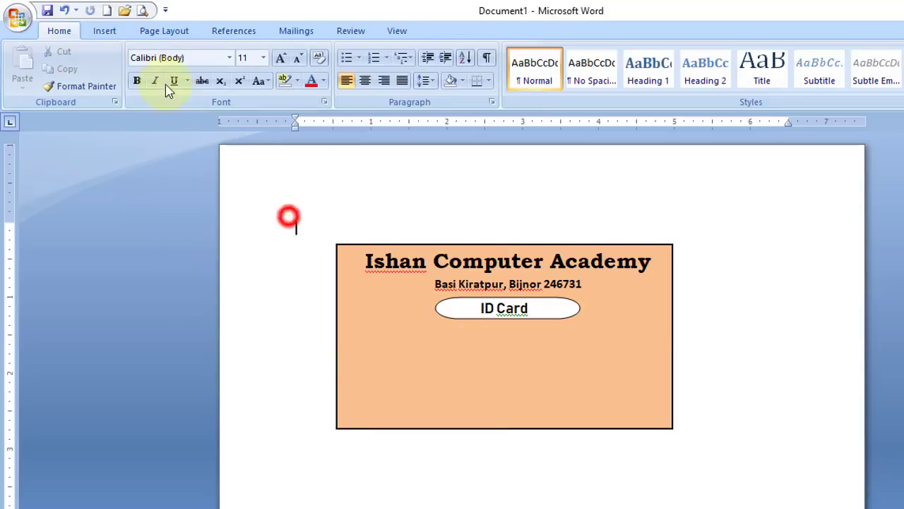
click(104, 32)
click(645, 79)
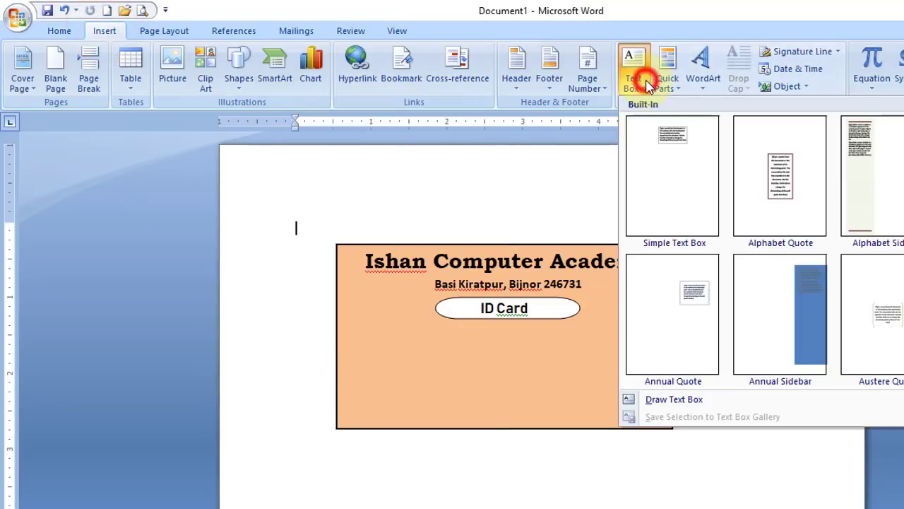
click(692, 141)
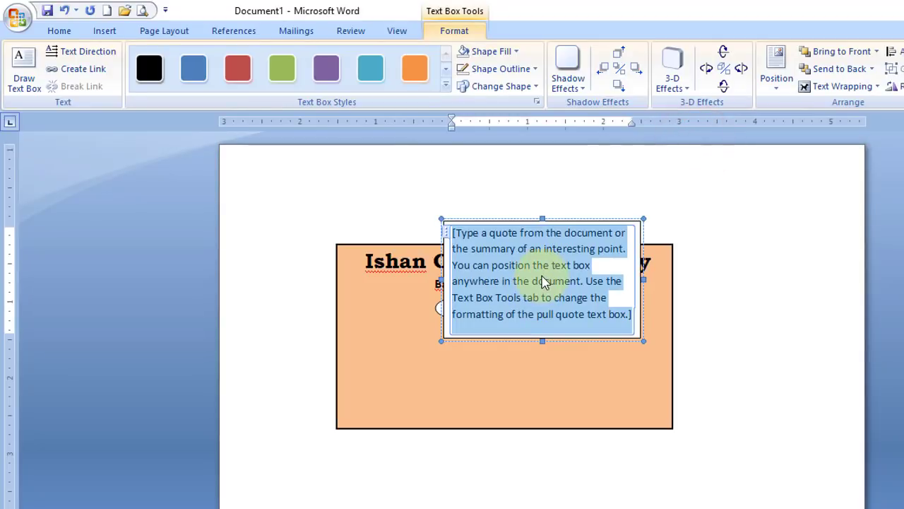
- Type the ID Number, Name, Course (Diploma in Computer Application), Mobile and Address lines
text(ID Number : ICA0001)
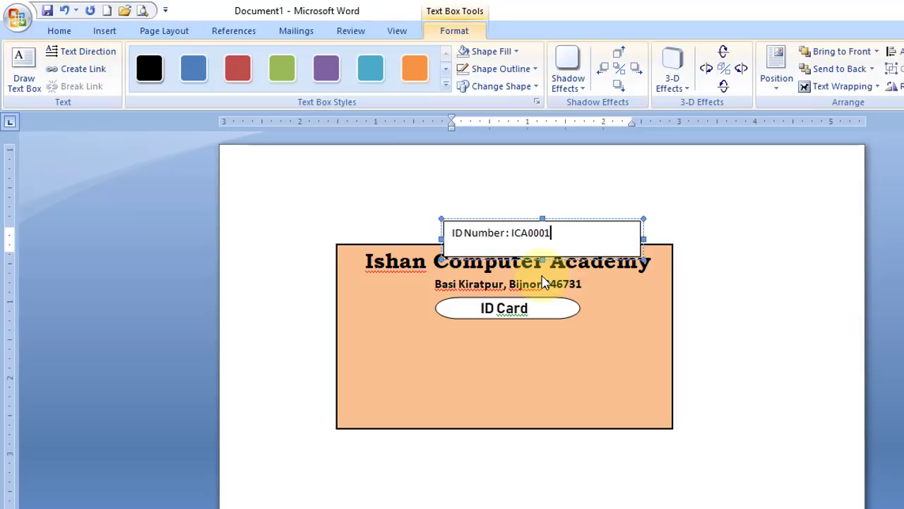
drag(542, 282, 543, 282)
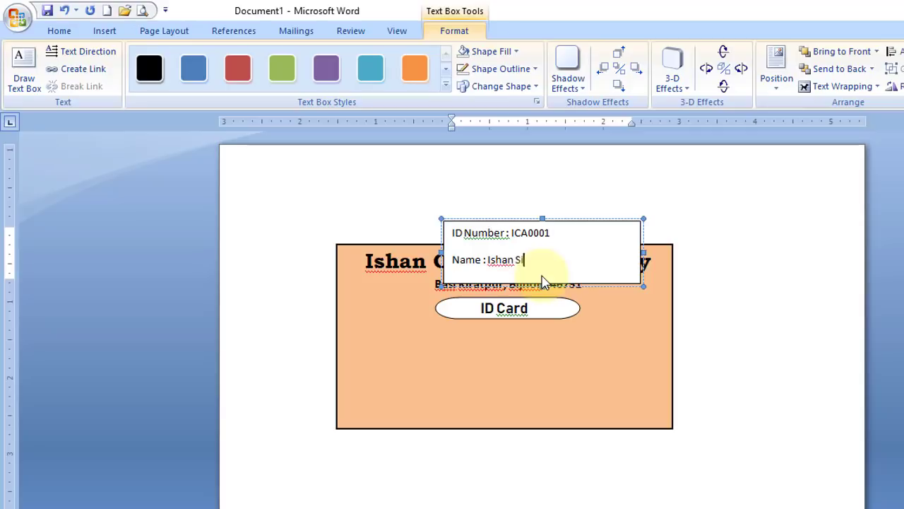
key(Return)
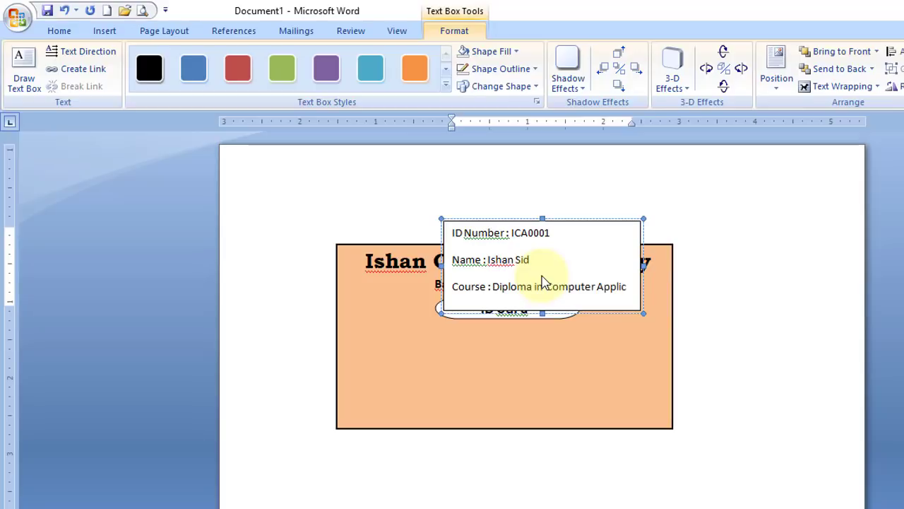
text(ation)
key(Return)
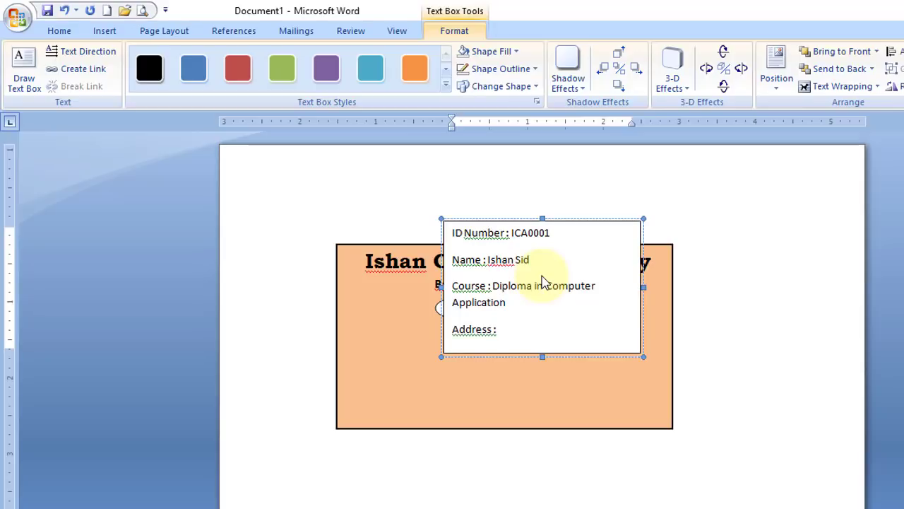
key(Return)
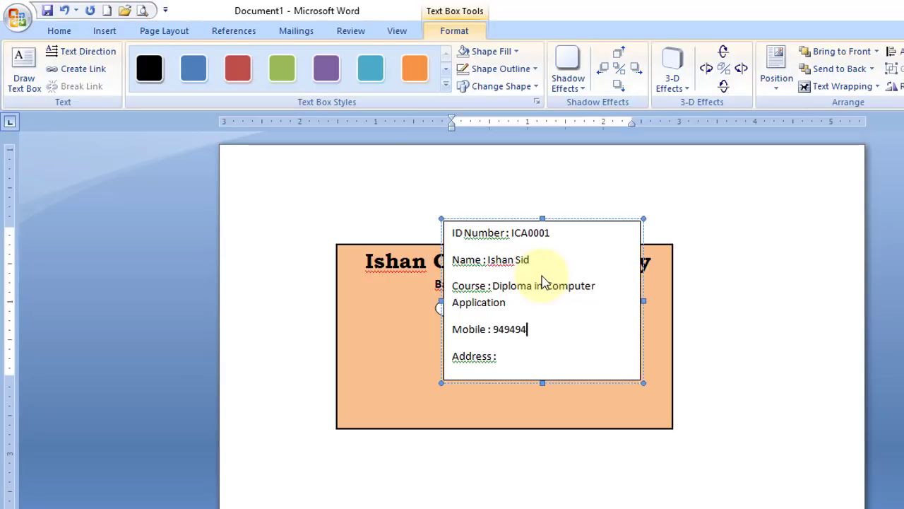
click(530, 357)
click(526, 355)
text(Jamia Nagar, Delhi)
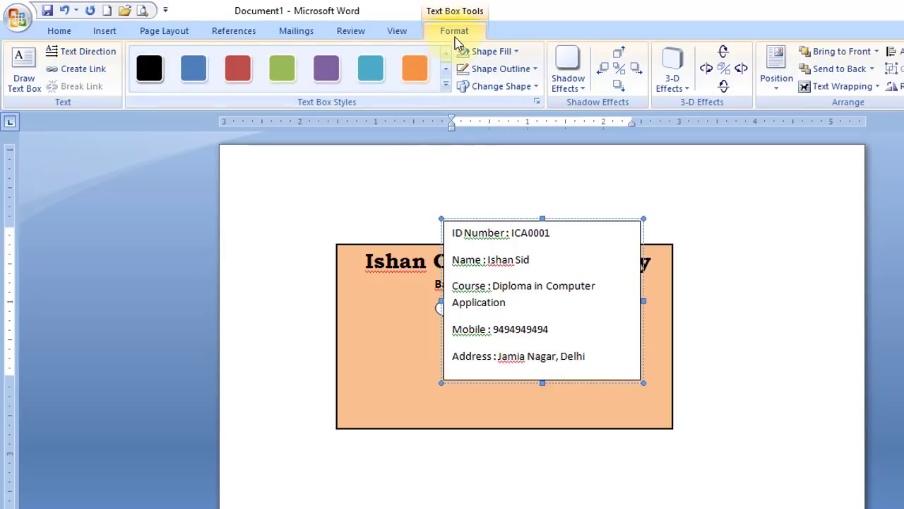
- Give the details box No Fill and No Outline and move it onto the card
click(514, 54)
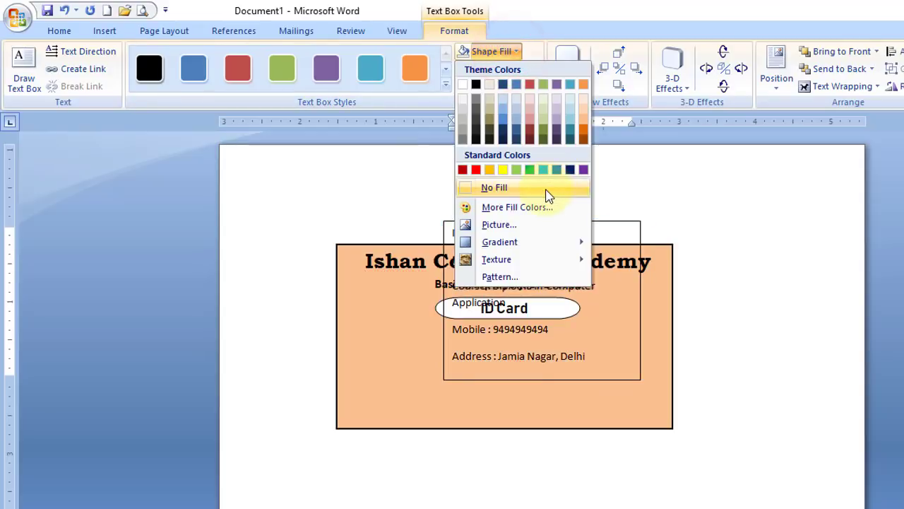
click(545, 188)
click(532, 69)
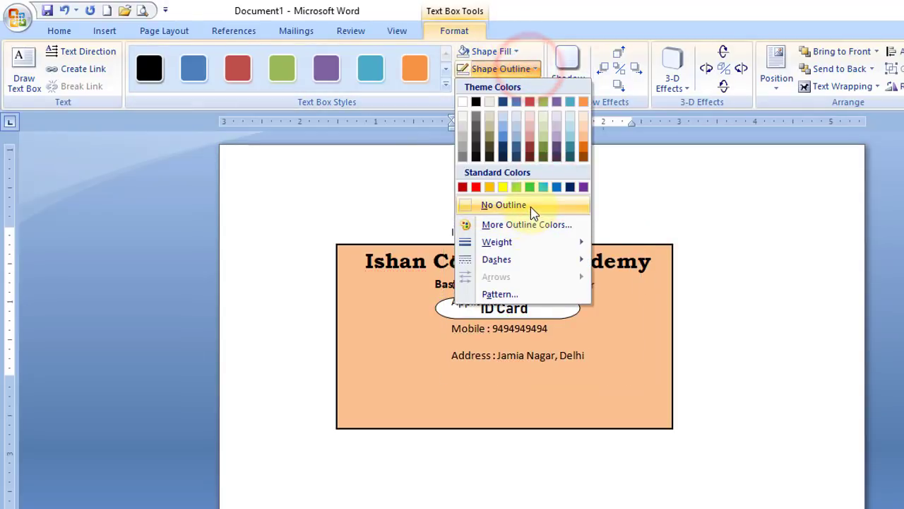
click(530, 204)
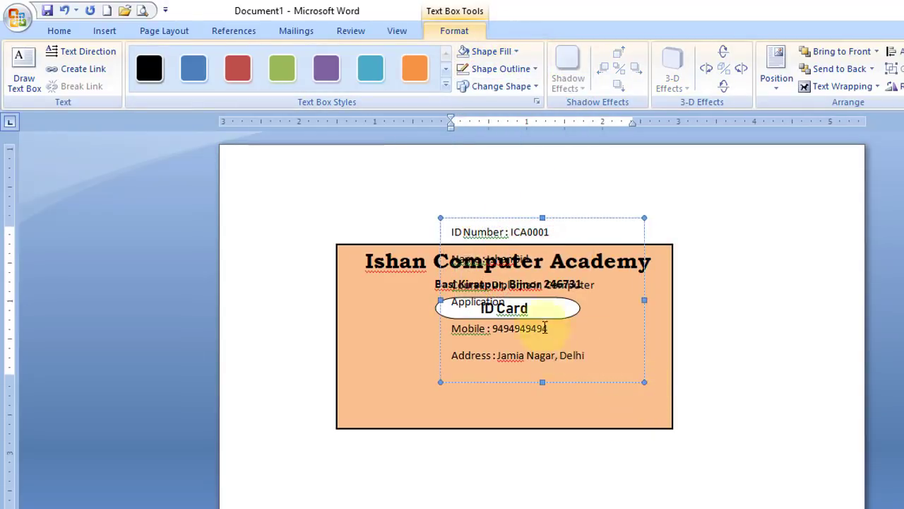
drag(498, 219, 436, 293)
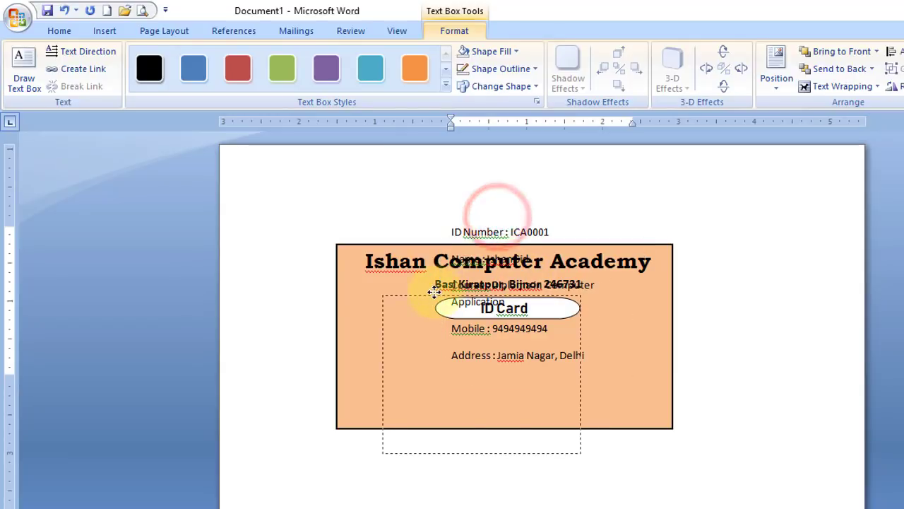
click(426, 355)
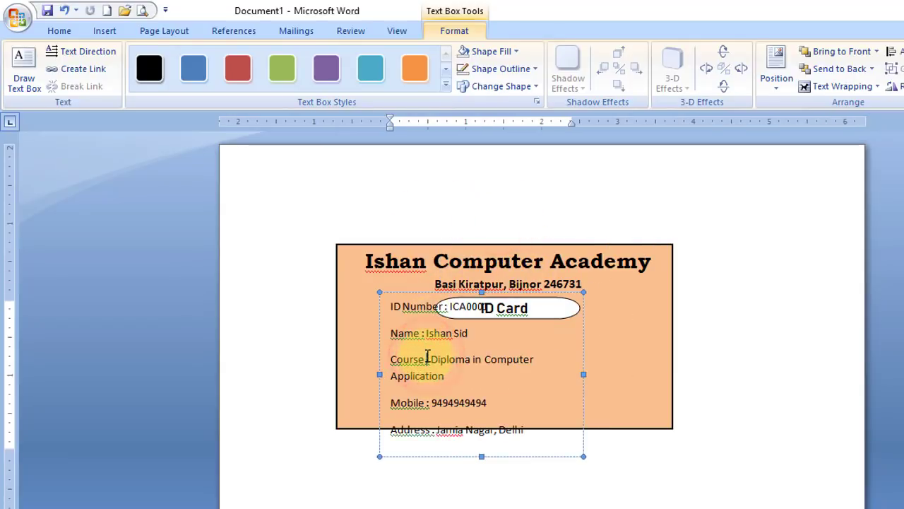
- Remove space after paragraphs, place details below ID Card, and widen the box for Course
key(ctrl+a)
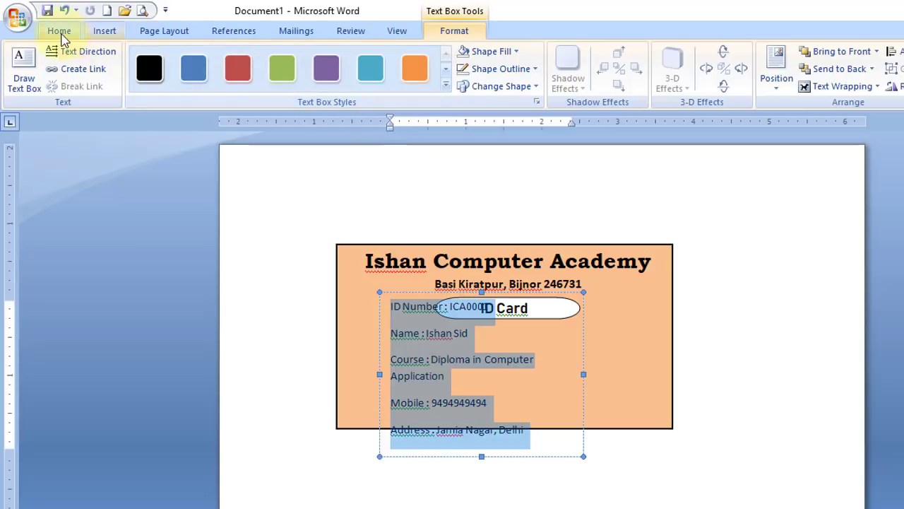
click(60, 32)
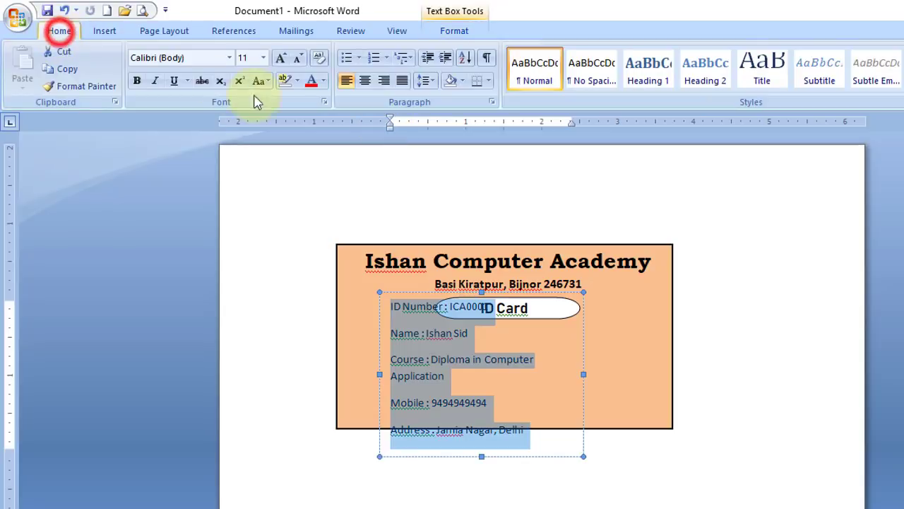
click(431, 80)
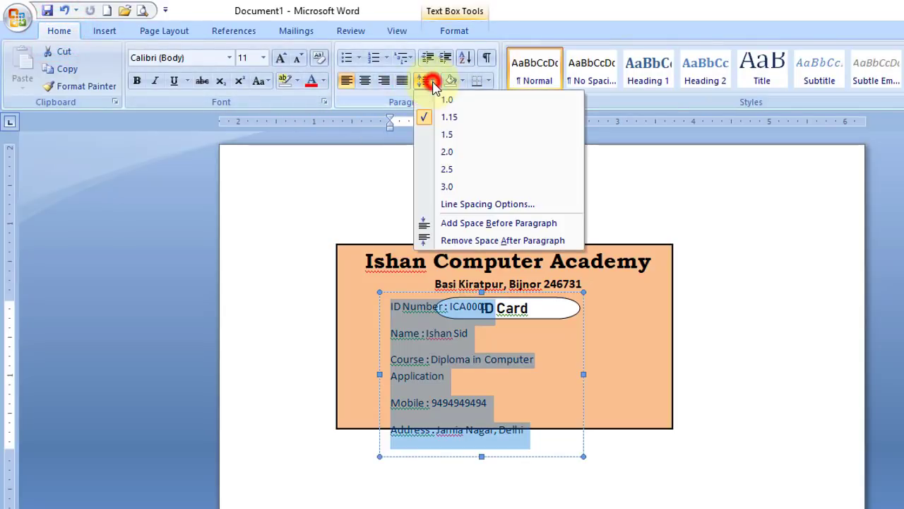
click(480, 240)
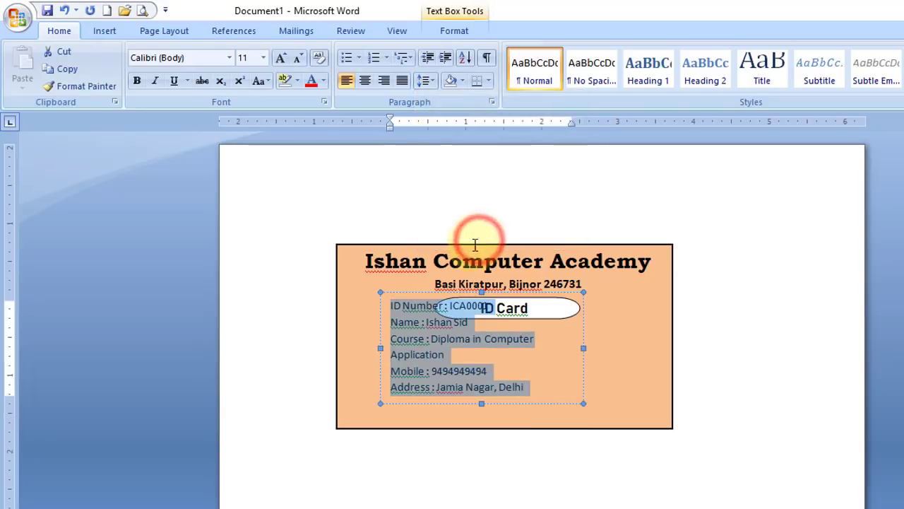
click(408, 289)
drag(409, 290, 370, 318)
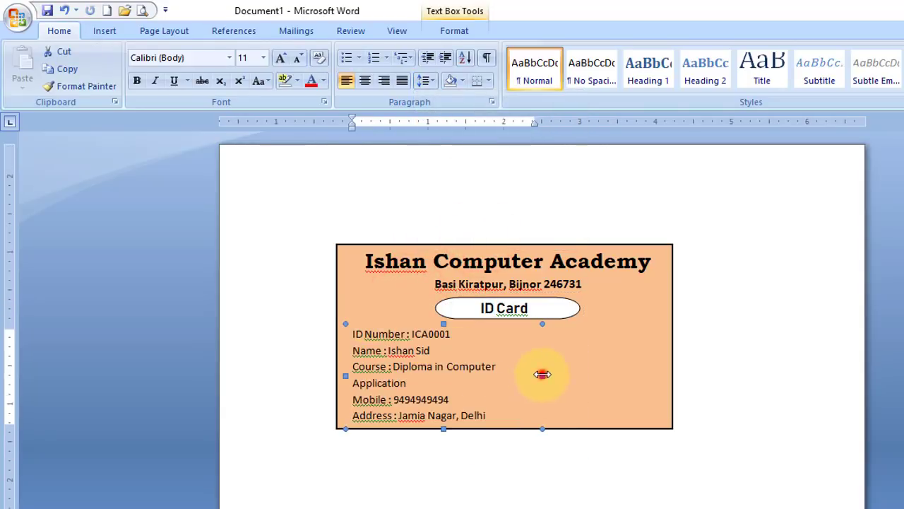
drag(542, 374, 585, 374)
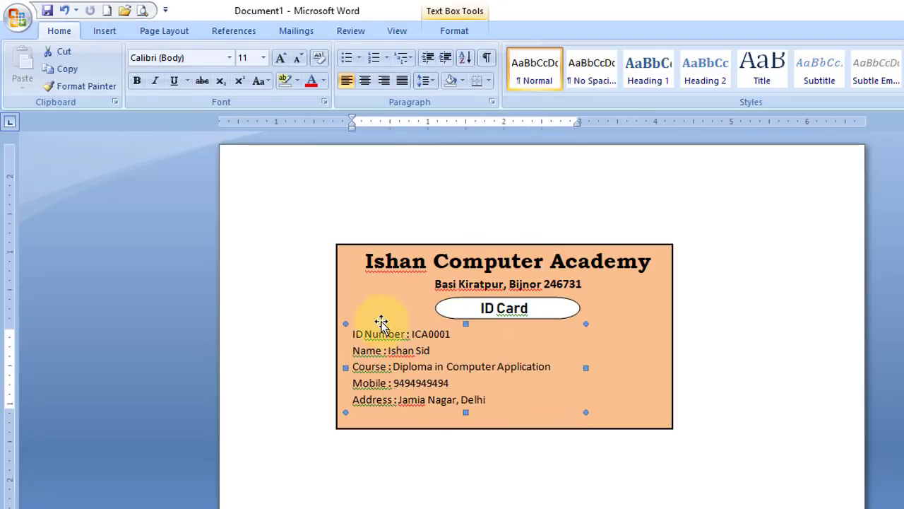
- Nudge the details box lower and make the ID Number and Name labels bold at 12
drag(381, 321, 386, 323)
key(Down)
key(Down)
key(Down)
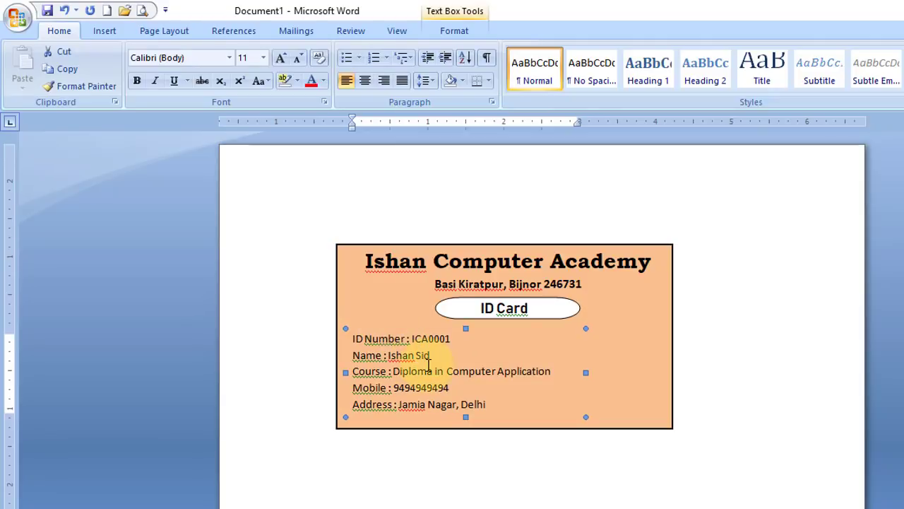
drag(411, 340, 353, 341)
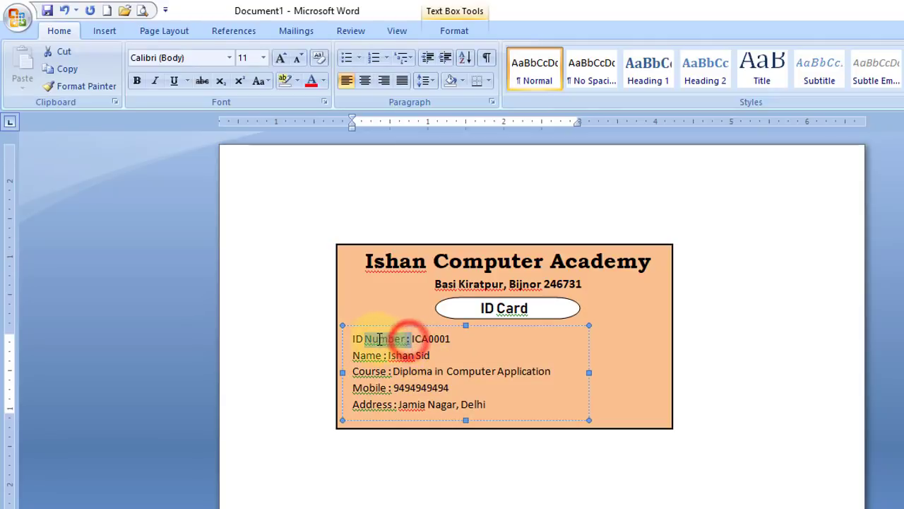
click(137, 80)
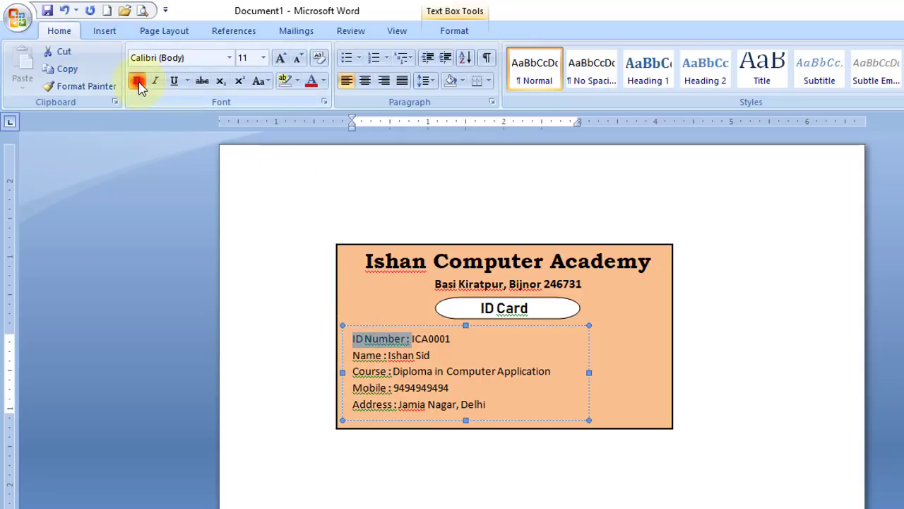
click(280, 58)
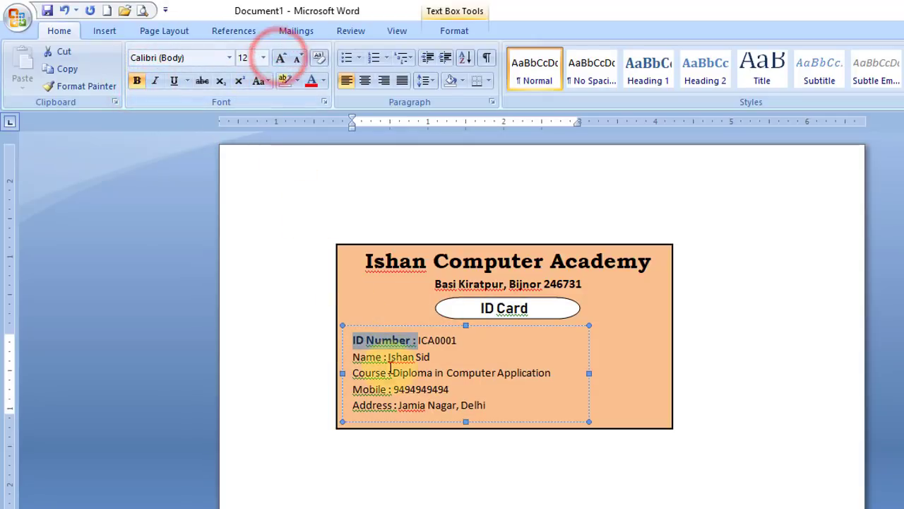
drag(387, 356, 353, 357)
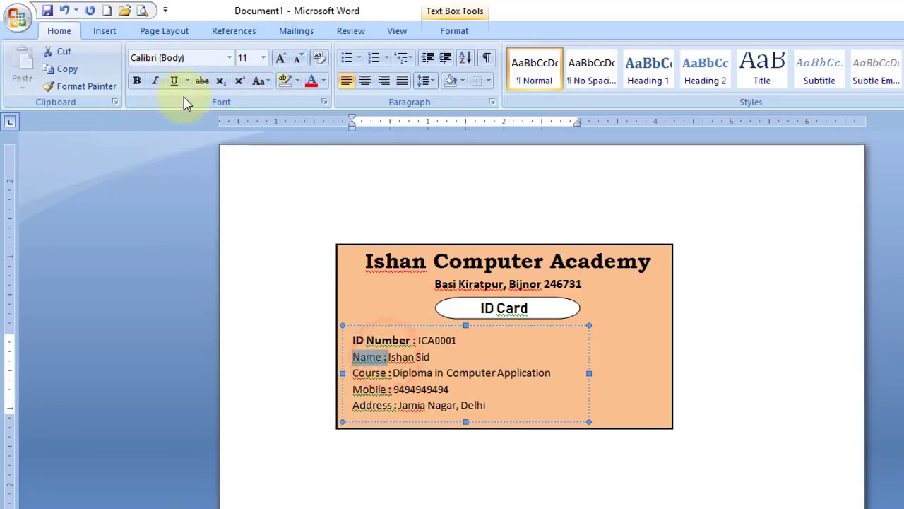
click(137, 81)
click(280, 58)
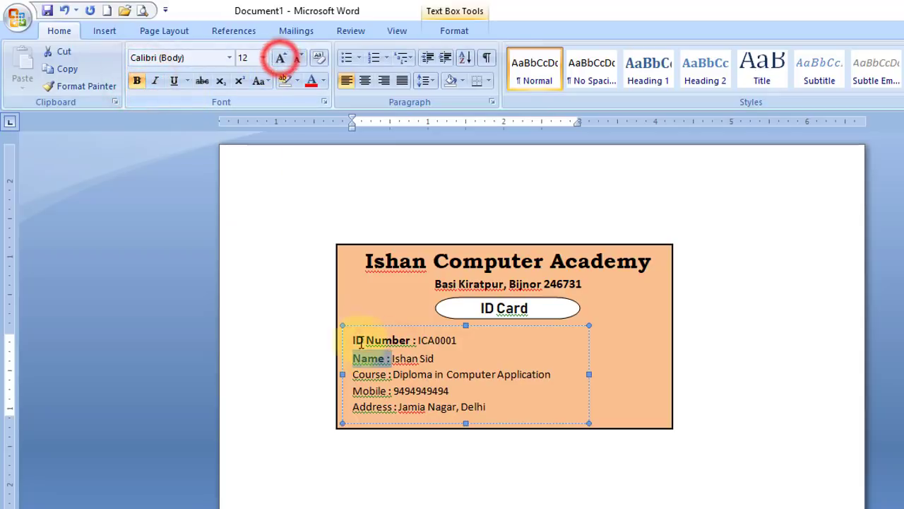
click(390, 391)
- Make the Course, Mobile and Address labels bold at size 12
drag(393, 374, 353, 375)
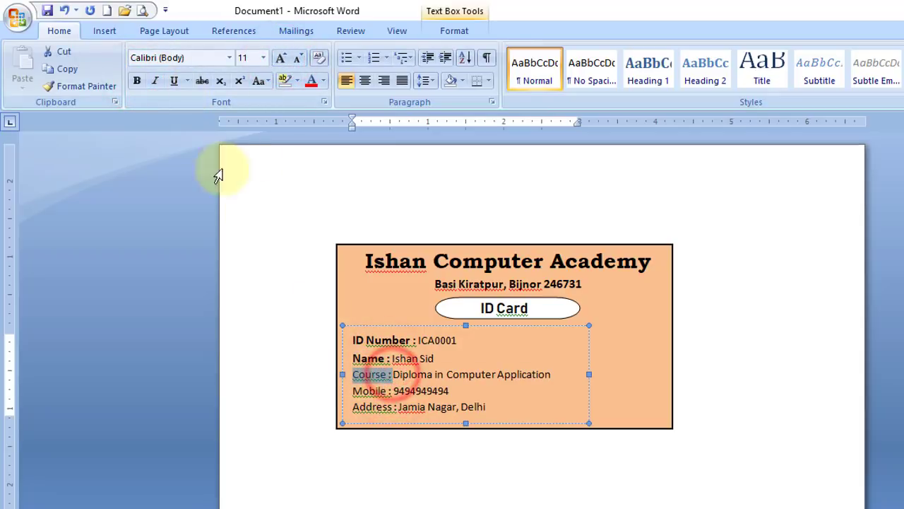
click(137, 81)
click(279, 57)
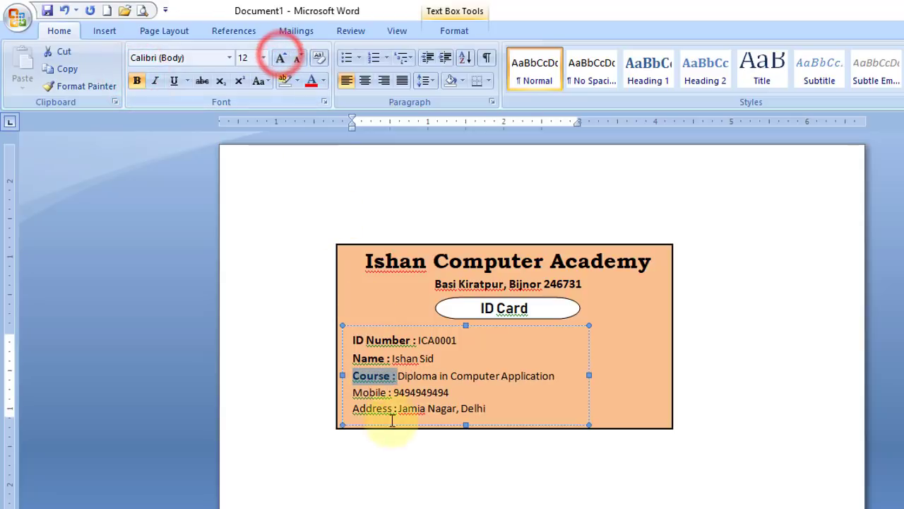
drag(393, 392, 353, 393)
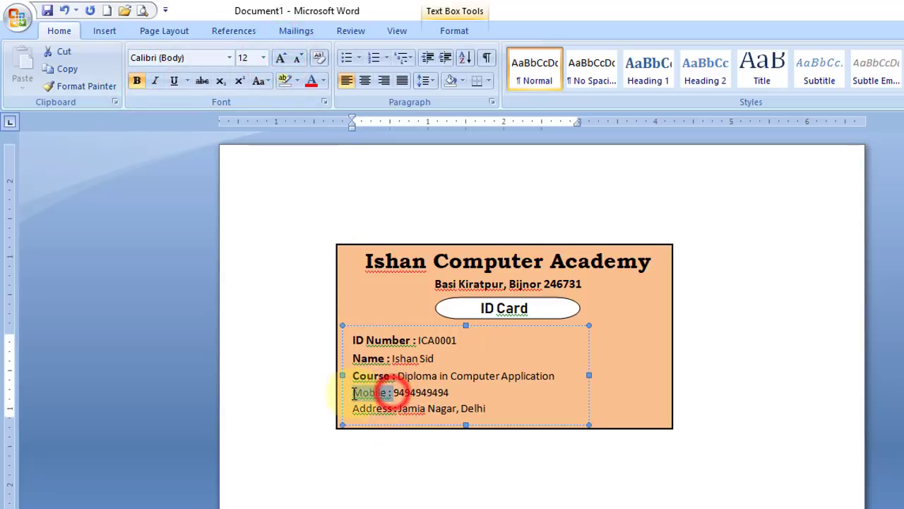
click(280, 57)
click(137, 80)
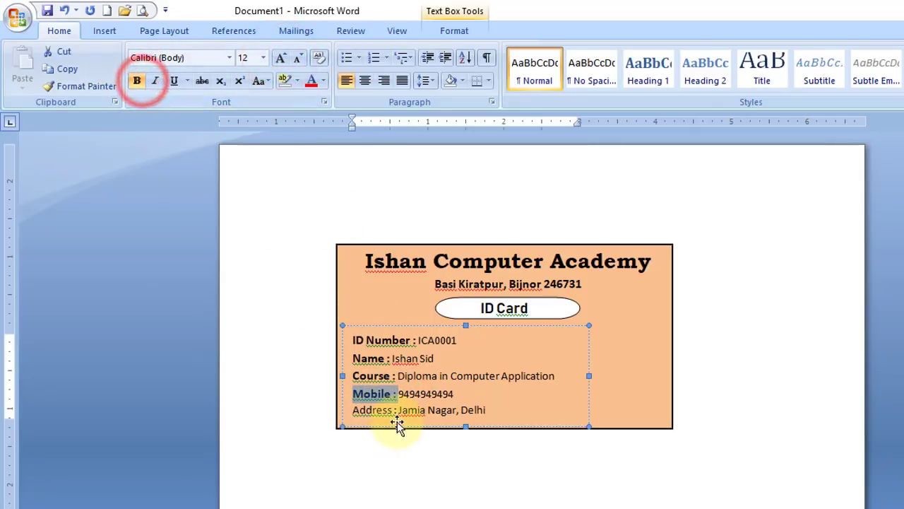
drag(397, 410, 354, 412)
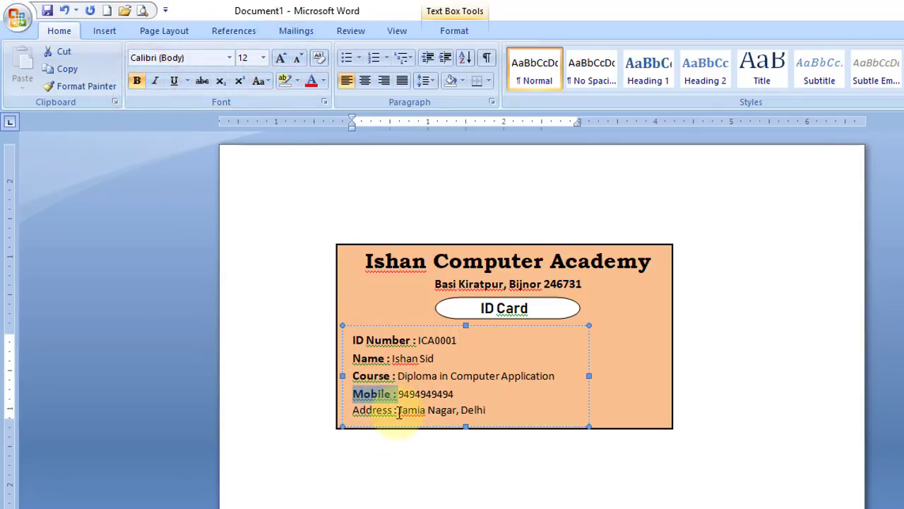
click(281, 57)
click(137, 81)
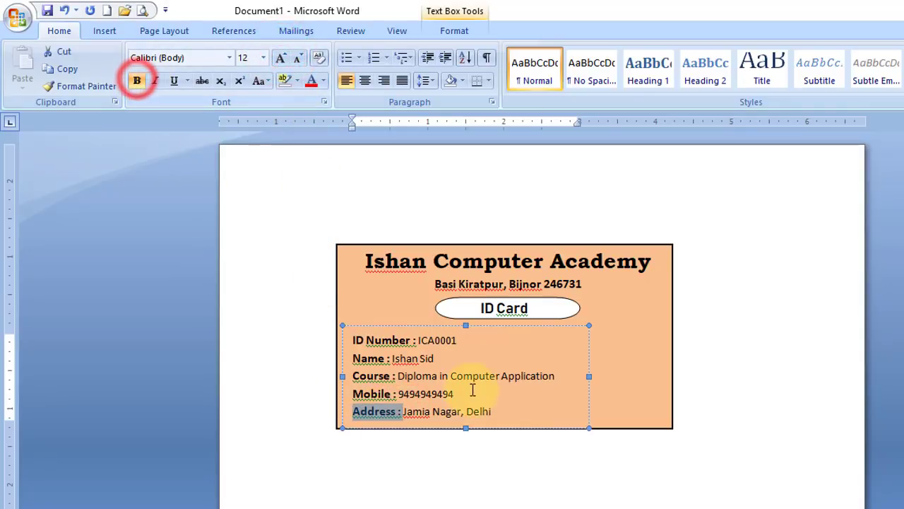
click(618, 366)
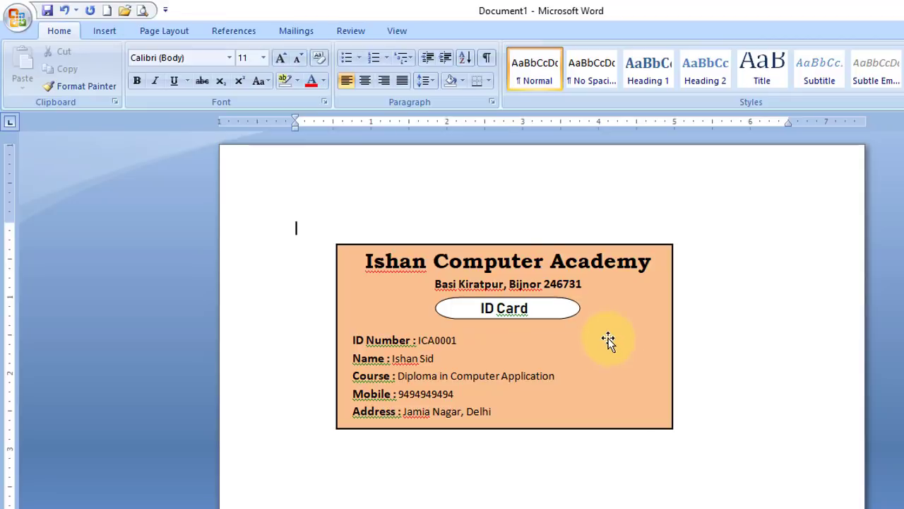
- Insert the Photo image from the Mega documents folder
click(105, 31)
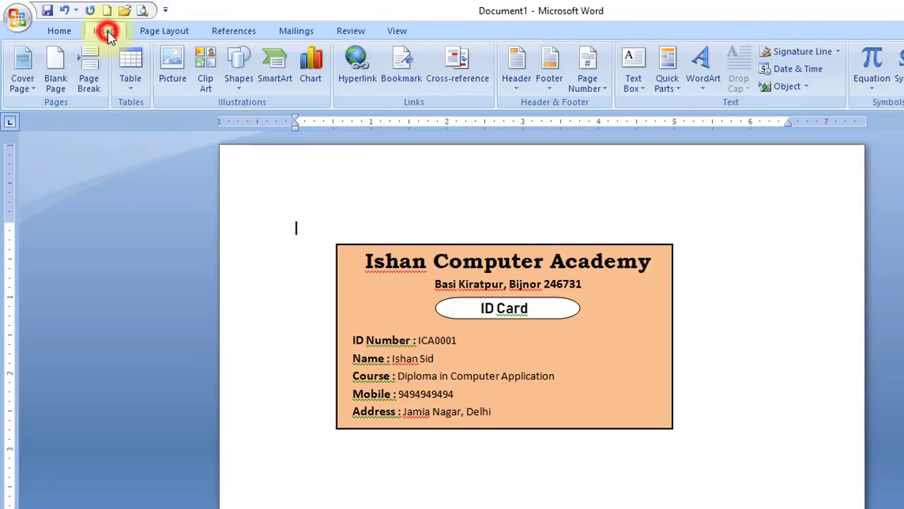
click(170, 83)
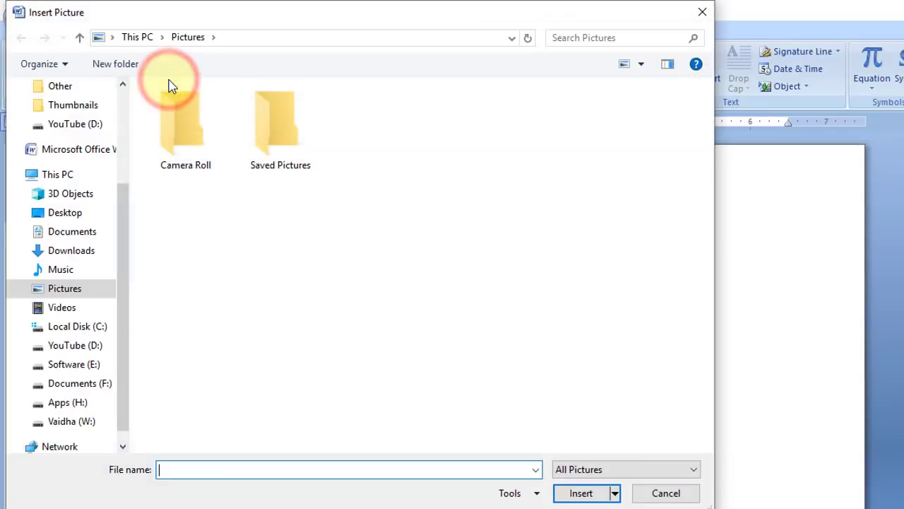
scroll(84, 198, up, 1)
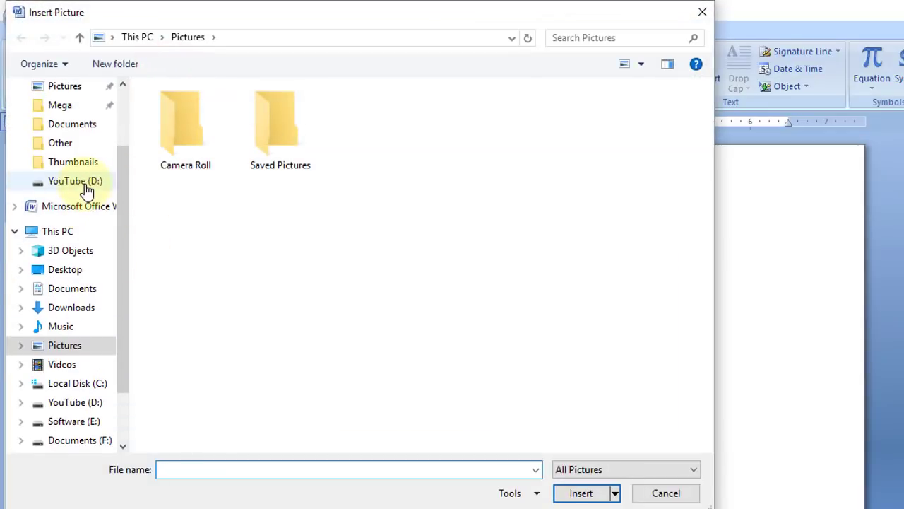
click(71, 105)
click(285, 382)
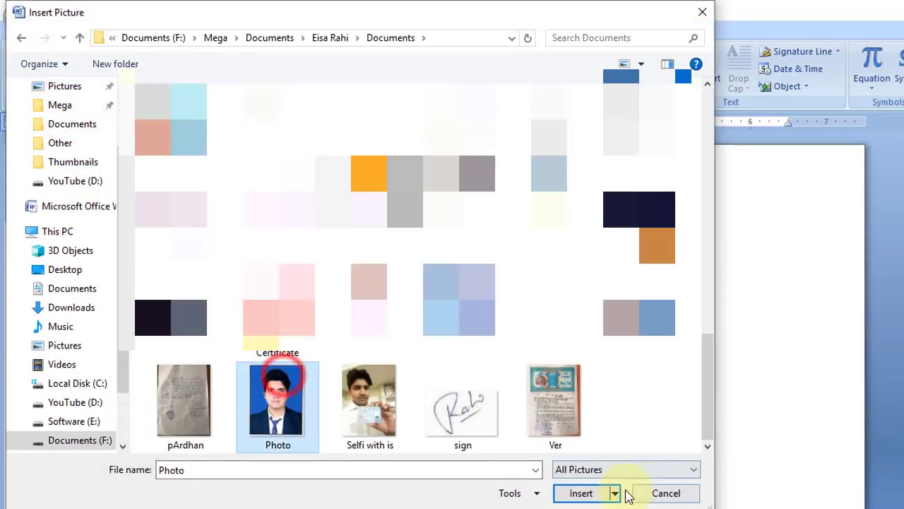
click(597, 492)
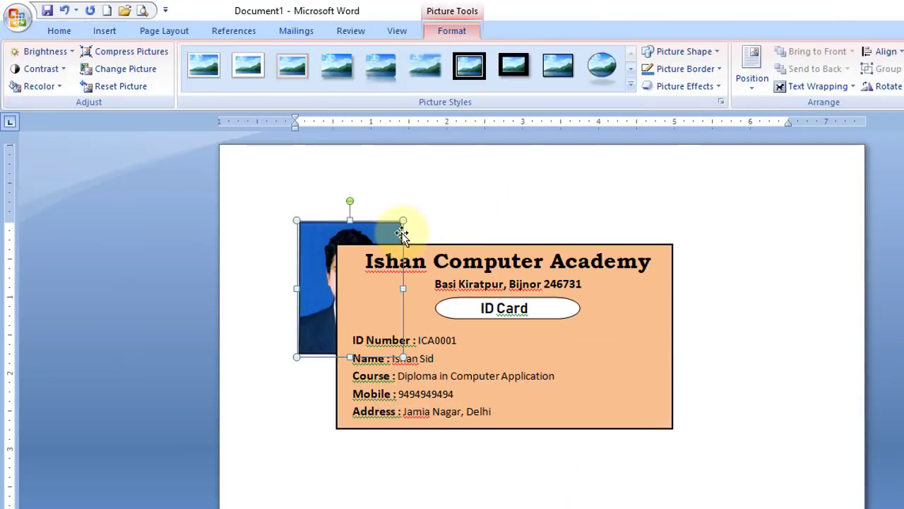
- Set the photo to Square wrapping, shrink it to passport size, and place it on the card's right
click(819, 86)
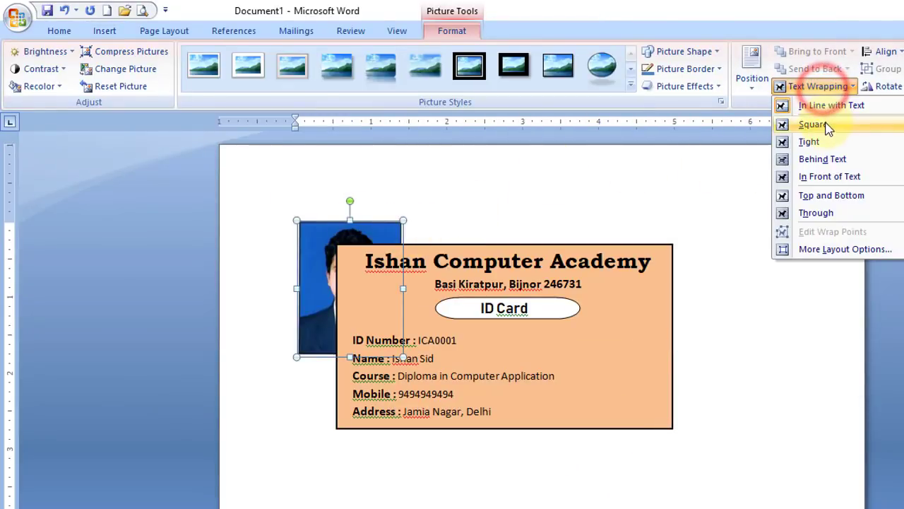
click(819, 124)
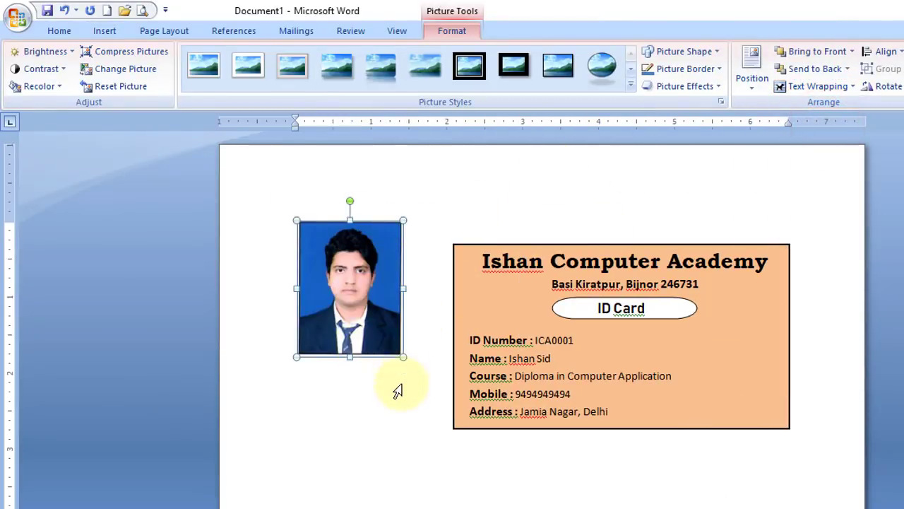
mouse_move(403, 356)
mouse_down()
mouse_move(344, 291)
mouse_move(353, 293)
mouse_up()
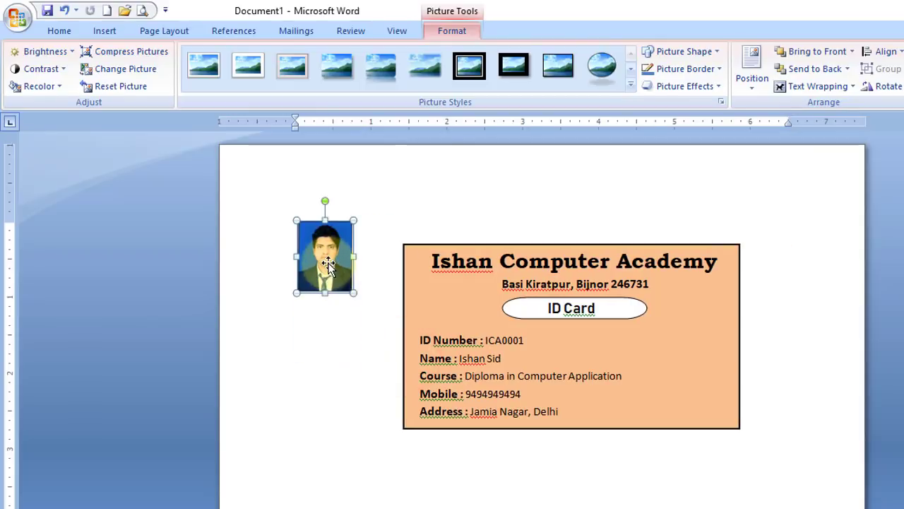
mouse_move(328, 259)
mouse_down()
mouse_move(695, 351)
mouse_move(645, 357)
mouse_up()
drag(635, 358, 624, 359)
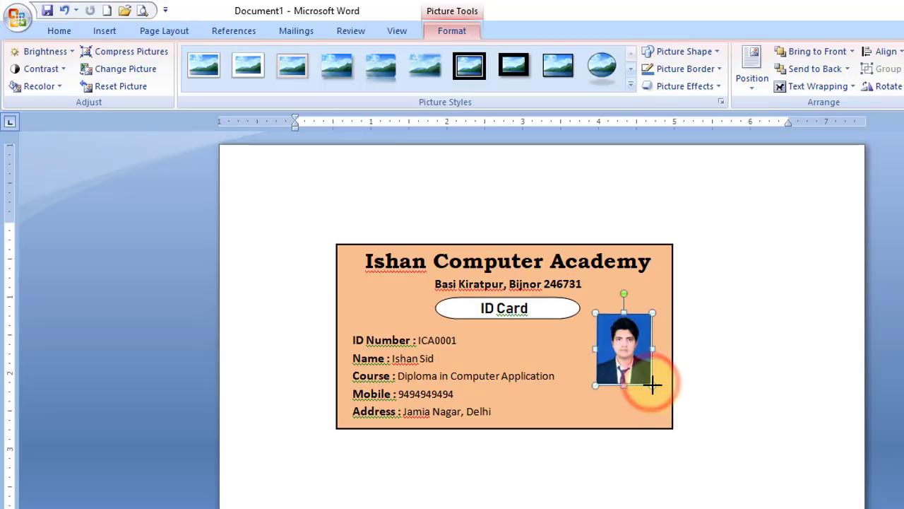
key(Right)
key(Right)
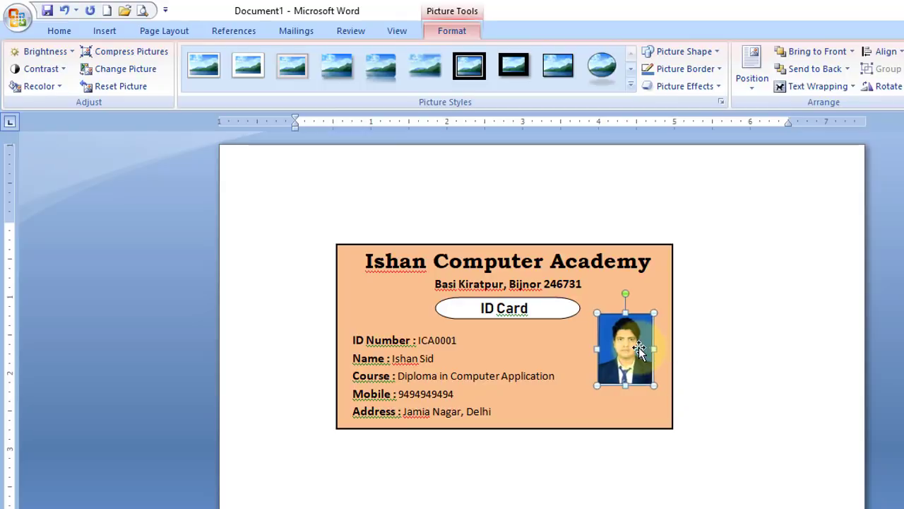
key(Right)
key(Down)
key(Down)
key(Down)
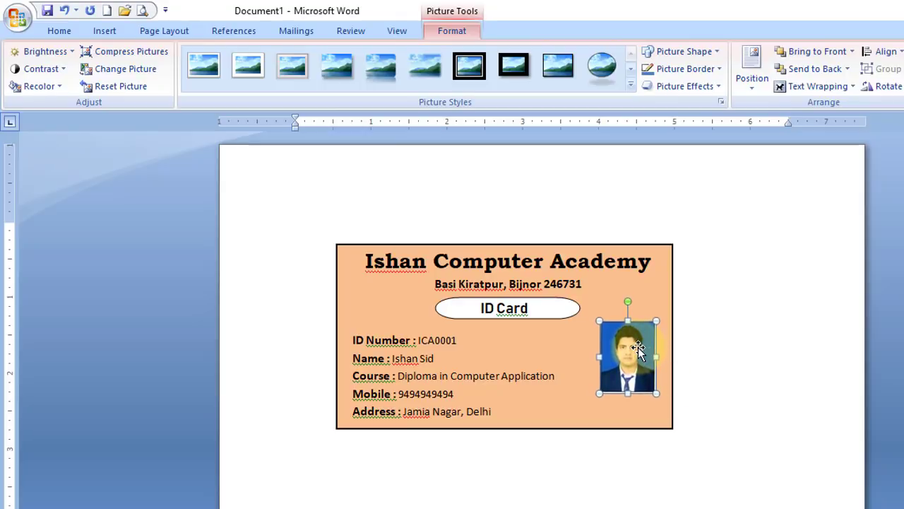
click(387, 276)
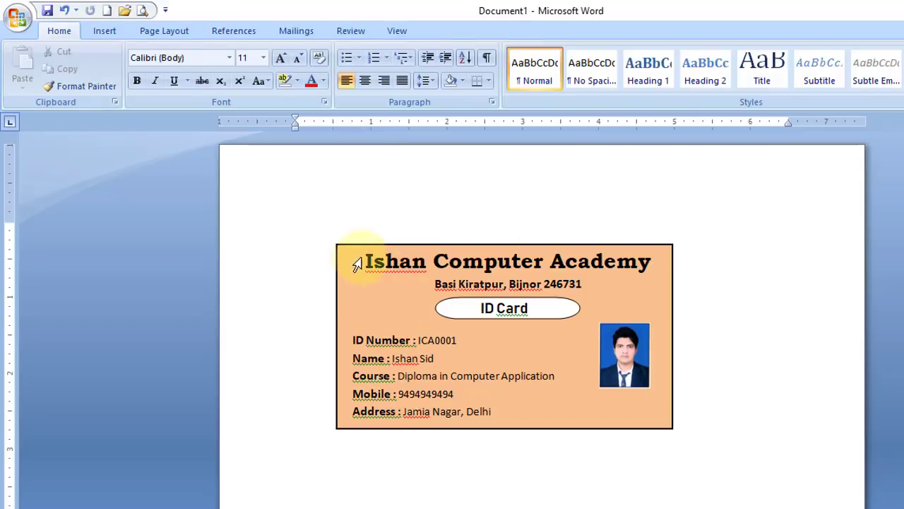
- Colour the academy heading and address lines red
drag(366, 256, 628, 286)
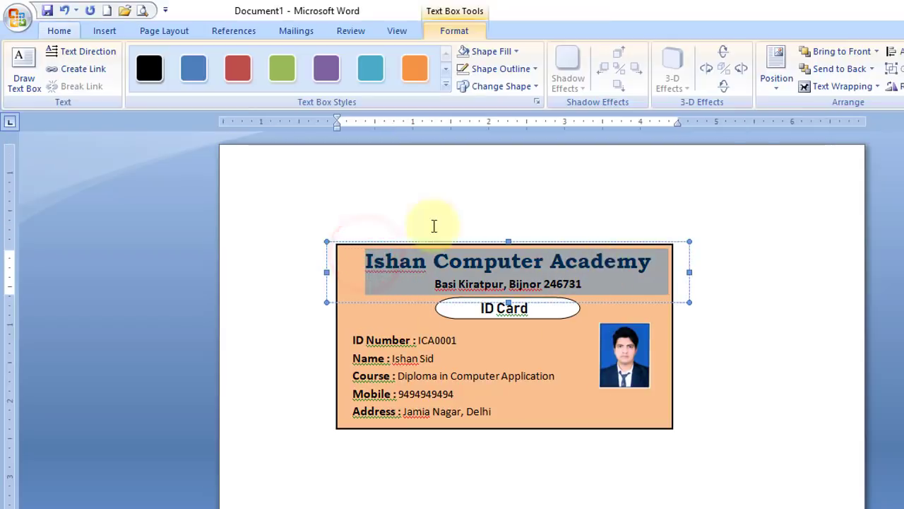
click(75, 33)
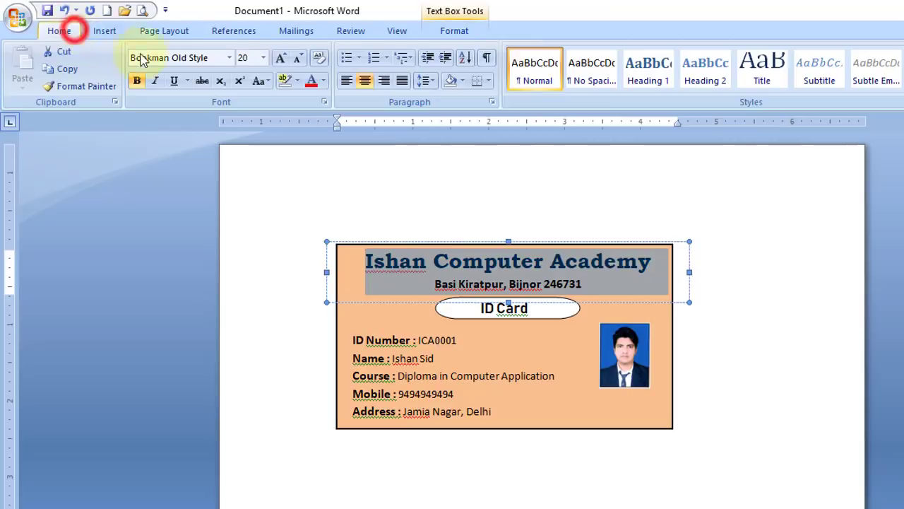
click(324, 80)
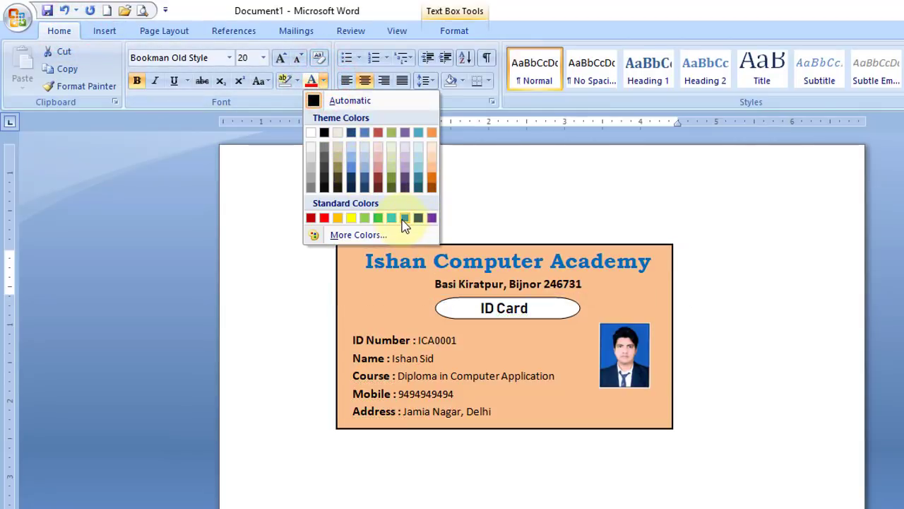
click(324, 218)
- Apply an orange outline shape style to the ID Card label
click(534, 308)
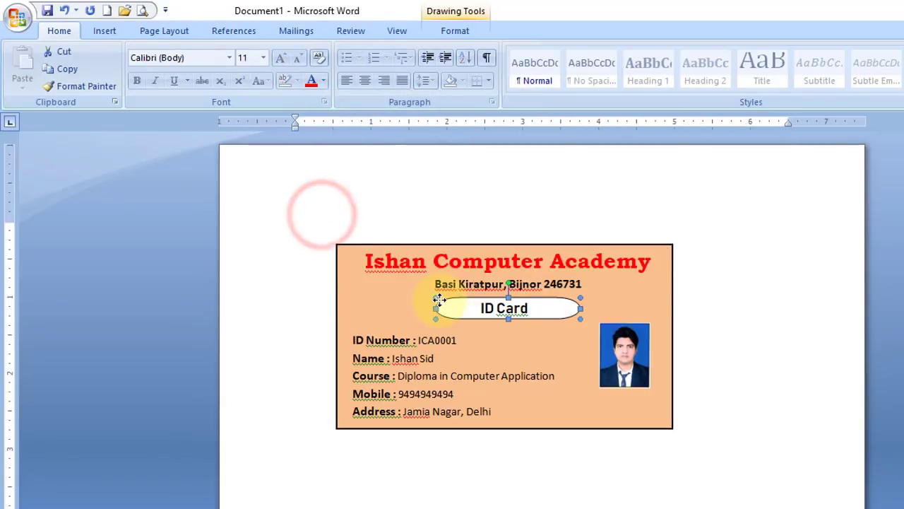
click(456, 31)
click(467, 85)
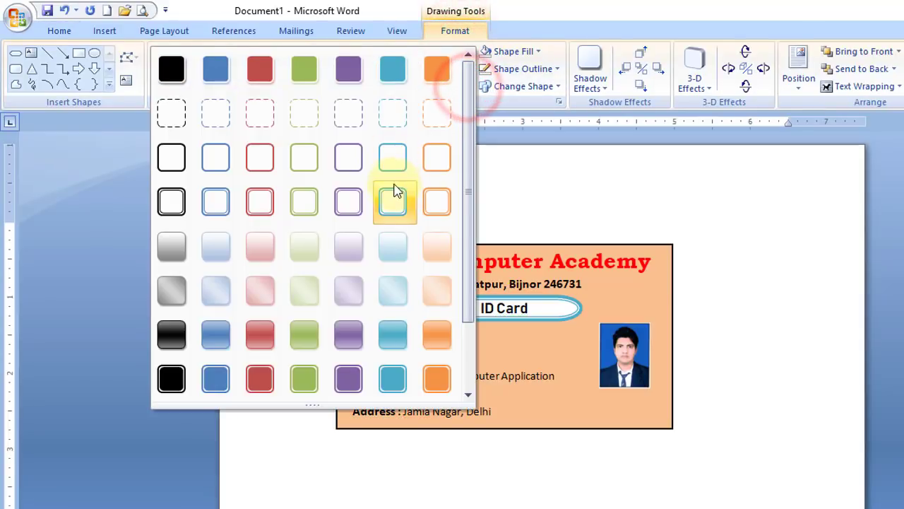
click(440, 204)
- Set the address line in the Agency FB font
click(585, 293)
drag(584, 284, 432, 283)
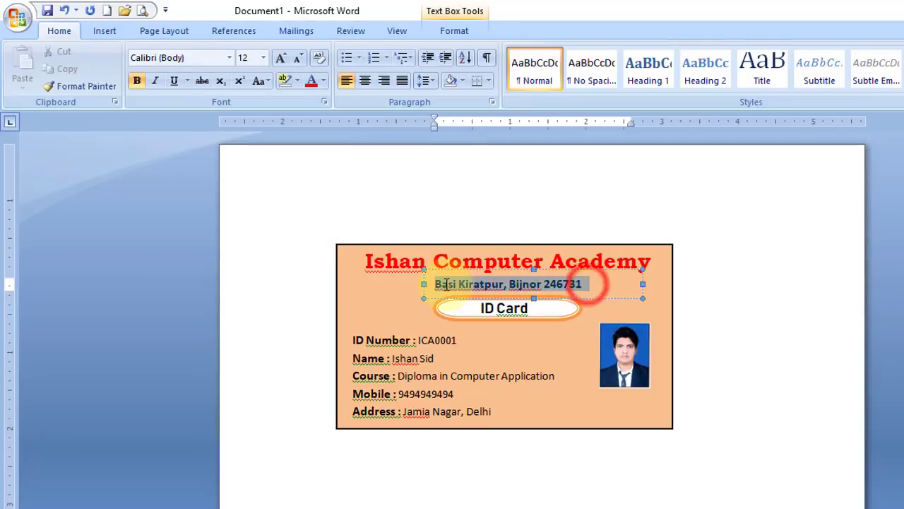
click(229, 58)
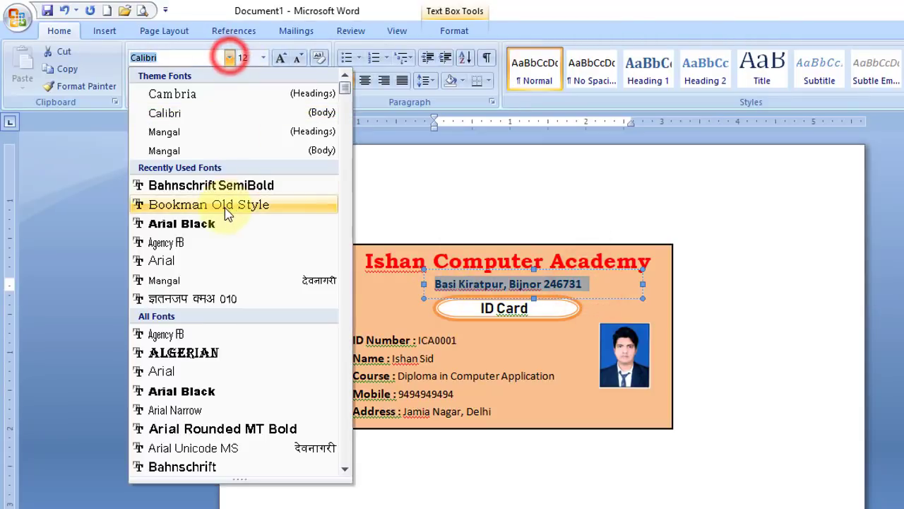
click(212, 243)
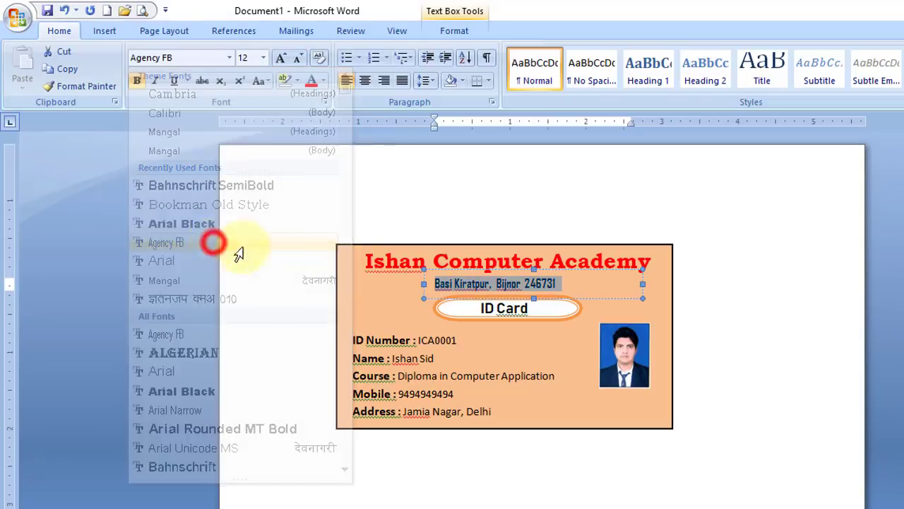
click(492, 268)
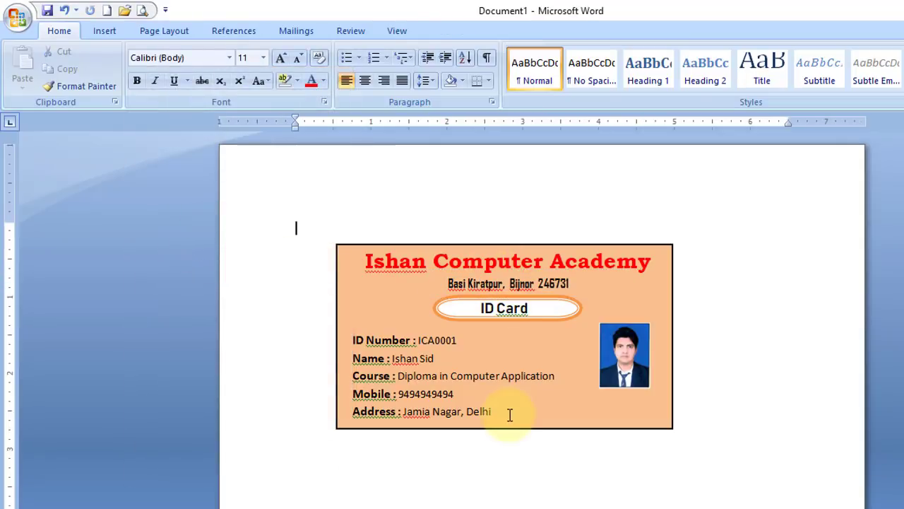
- Set all student detail lines in Agency FB one size larger
drag(509, 415, 348, 338)
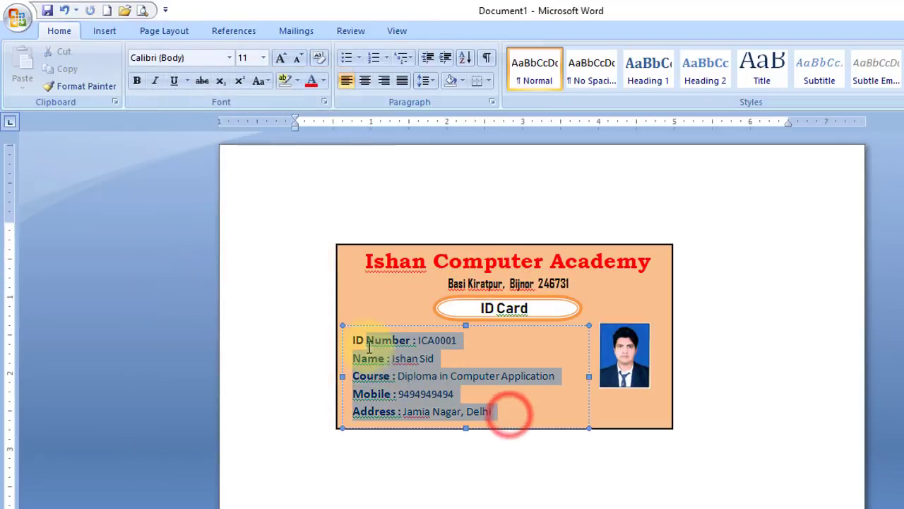
click(230, 58)
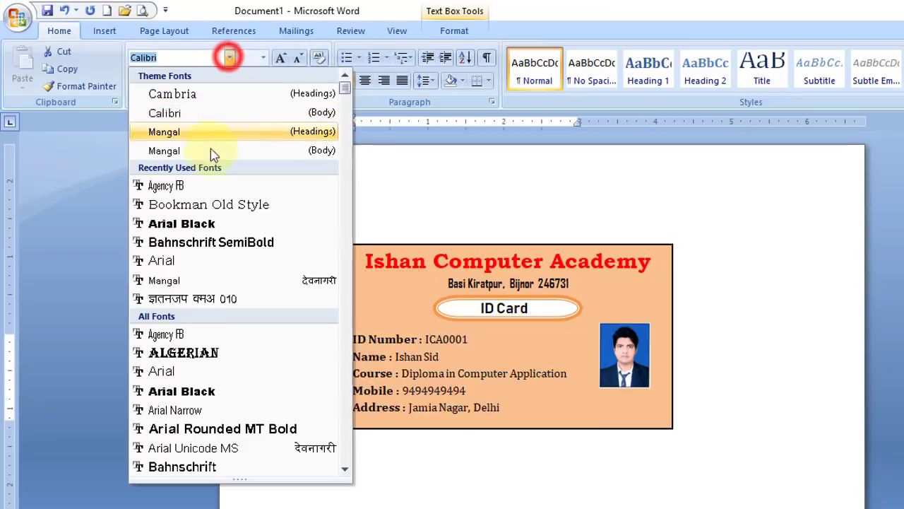
click(203, 187)
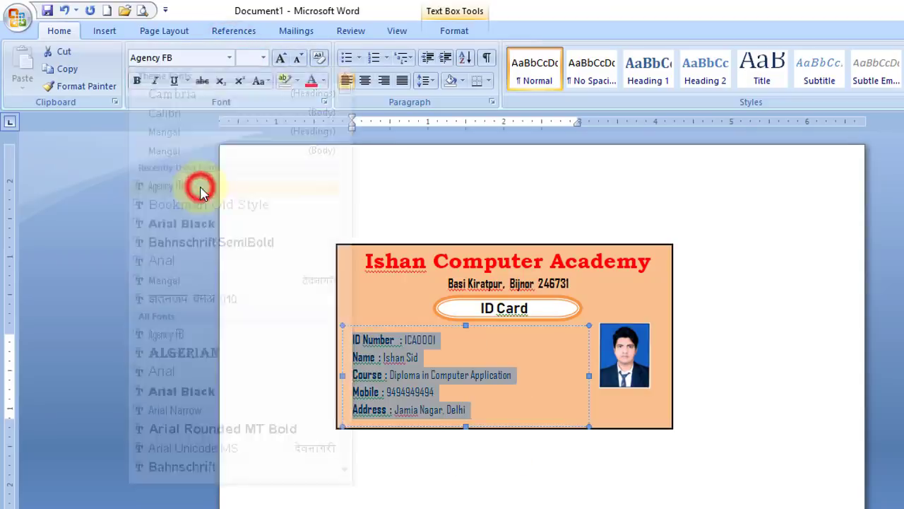
click(281, 59)
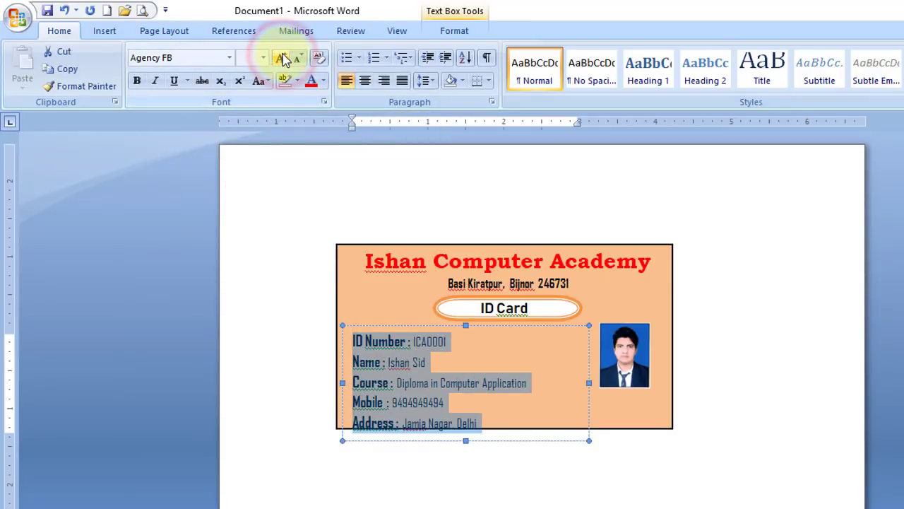
click(400, 321)
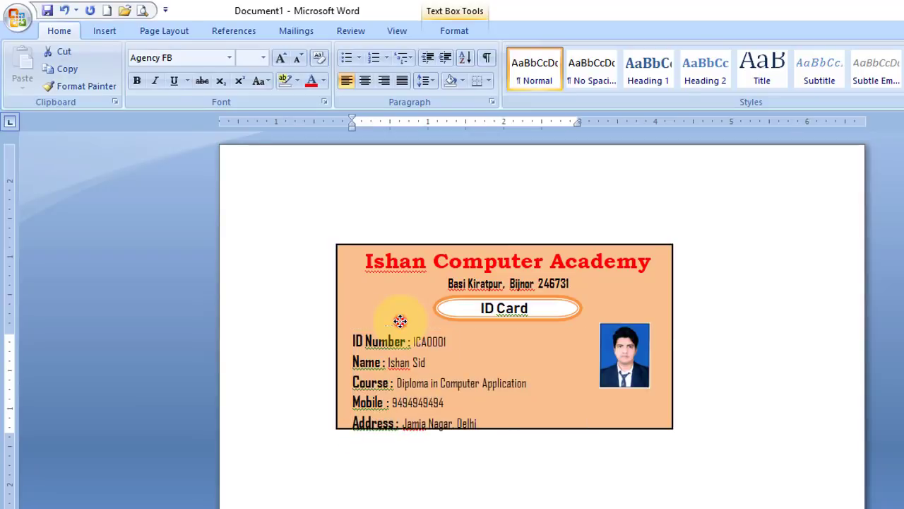
- Nudge the details box up and left to fit inside the card
click(399, 329)
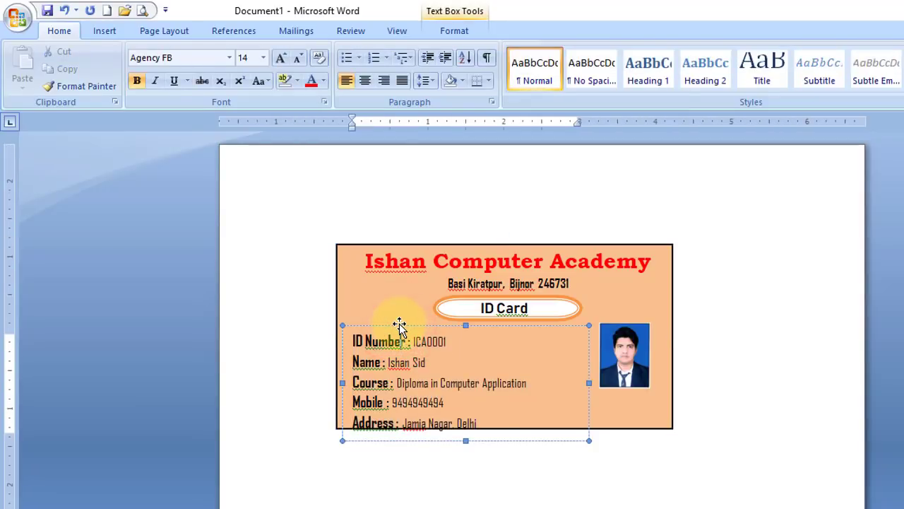
click(400, 324)
key(Up)
key(Up)
key(Up)
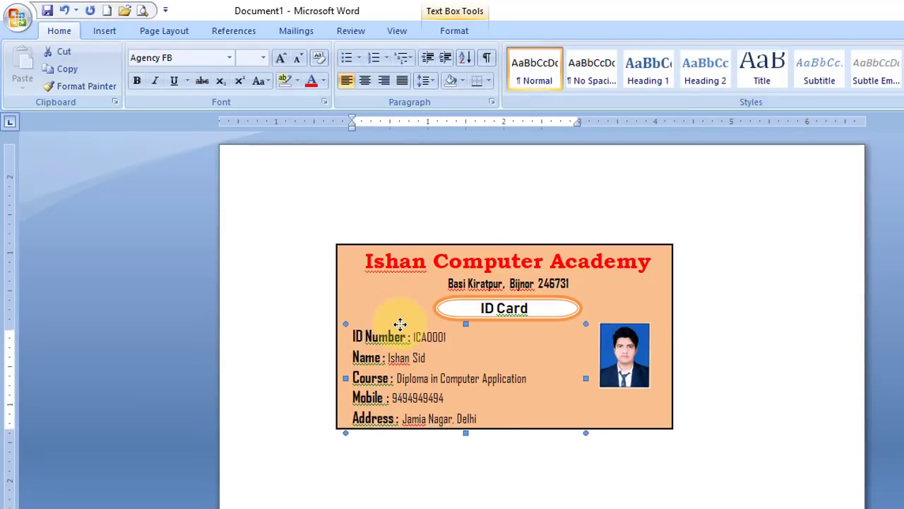
key(Up)
key(Up)
key(Up)
key(Left)
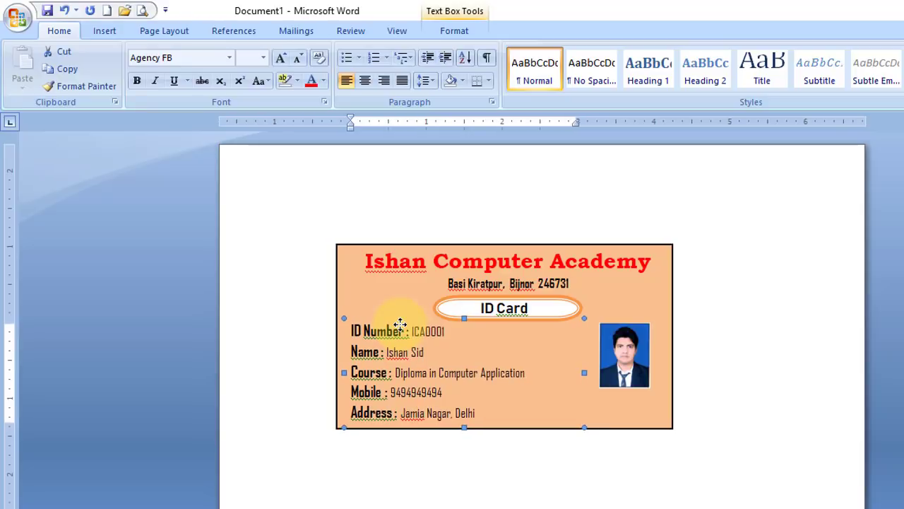
key(Left)
key(Escape)
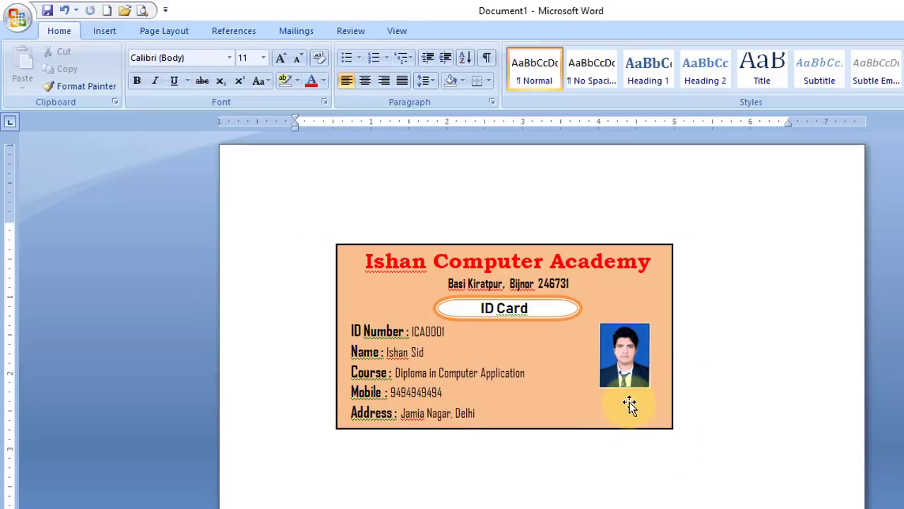
- Add a Simple Text Box reading 'Ins. Stamp'
click(115, 31)
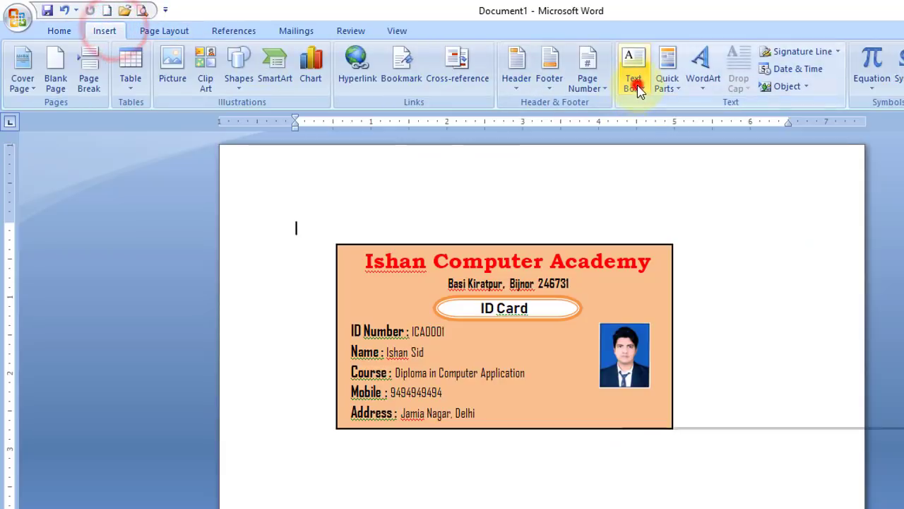
click(632, 81)
click(664, 176)
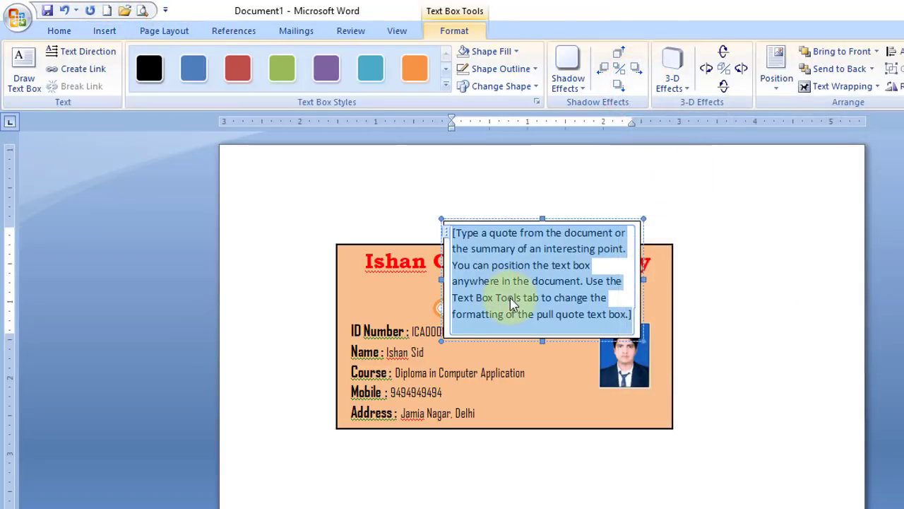
text(Ins. Stamo)
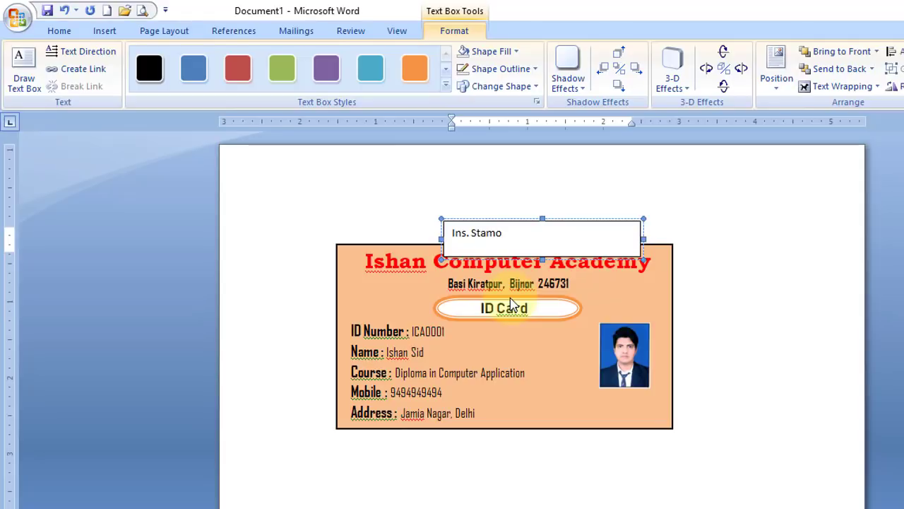
text(p)
- Give the Ins. Stamp box No Fill and No Outline
click(516, 51)
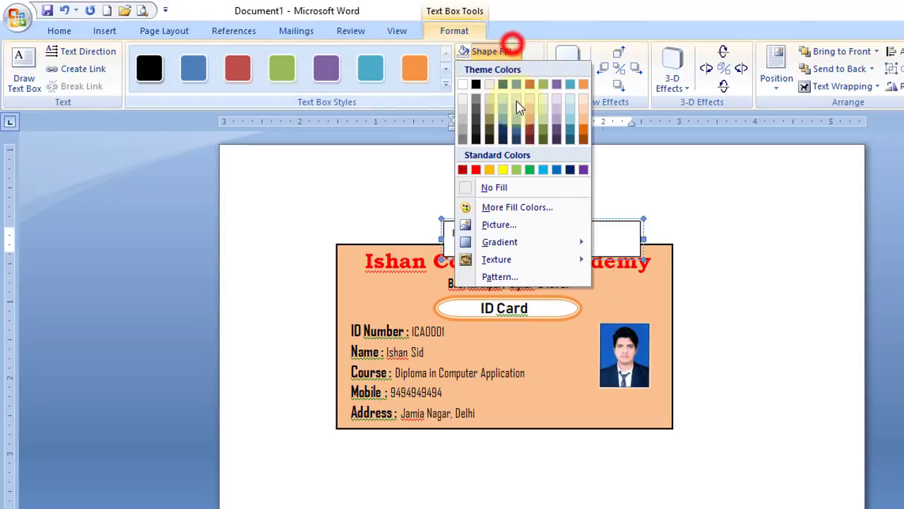
click(516, 186)
click(535, 69)
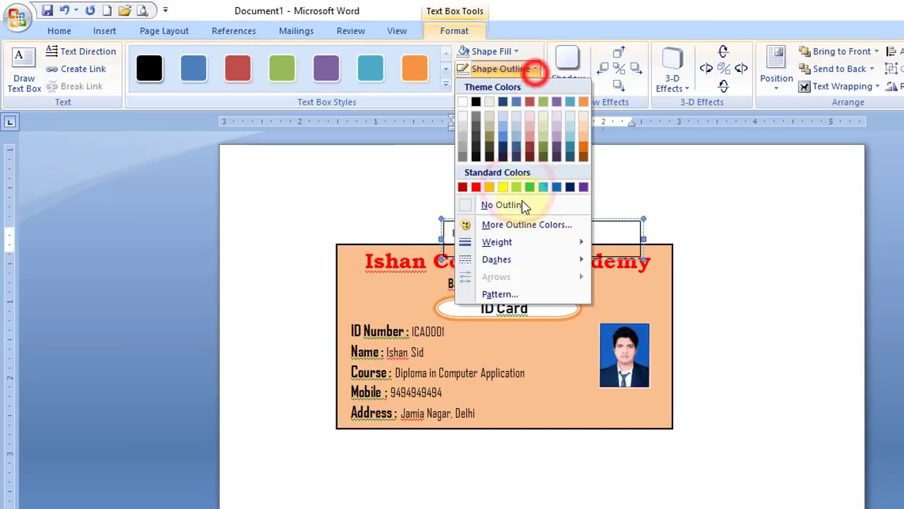
click(519, 204)
- Position the Ins. Stamp label on the card beneath the photo
click(470, 213)
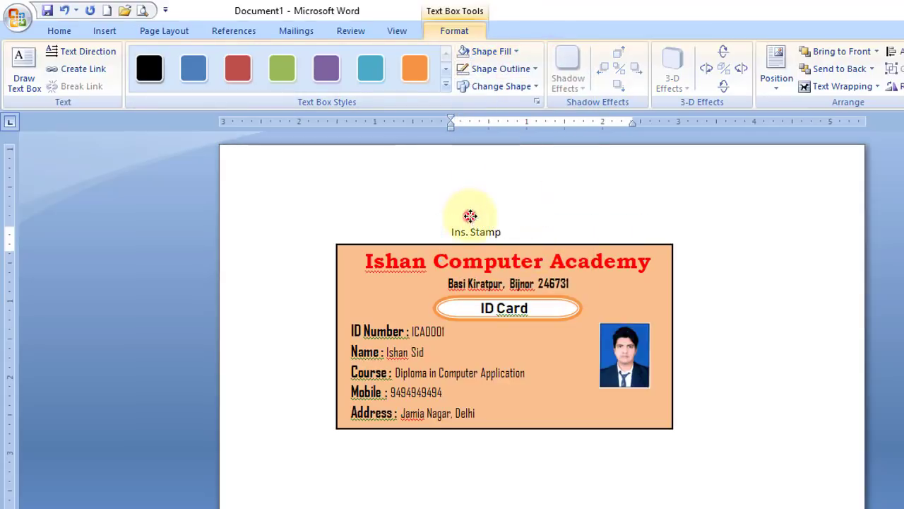
drag(594, 350, 622, 396)
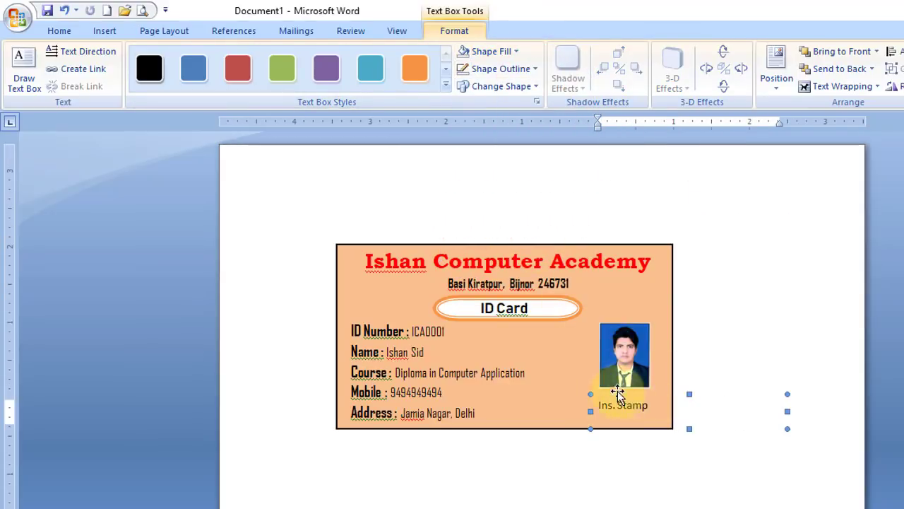
click(593, 395)
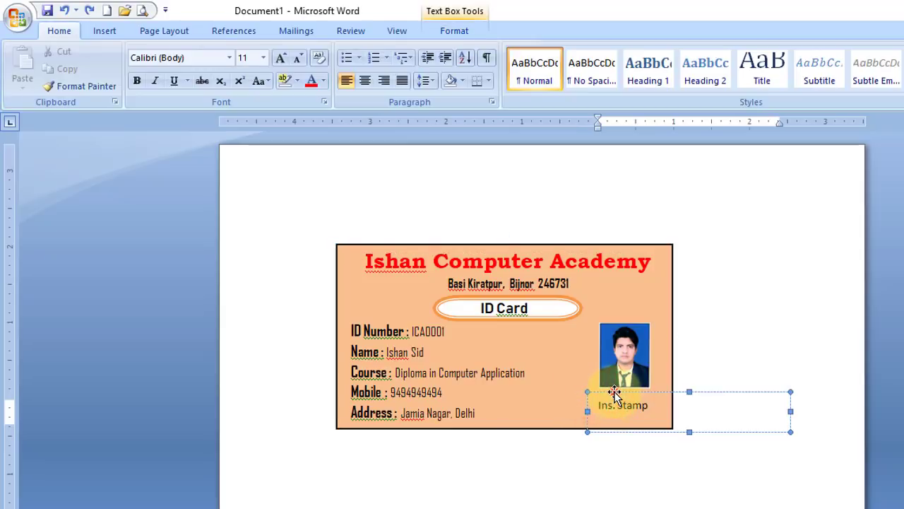
drag(613, 391, 614, 394)
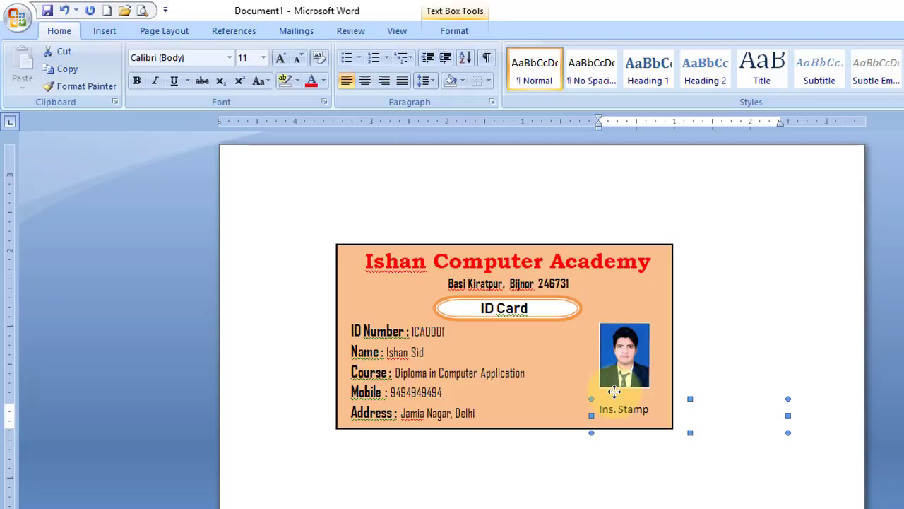
click(751, 303)
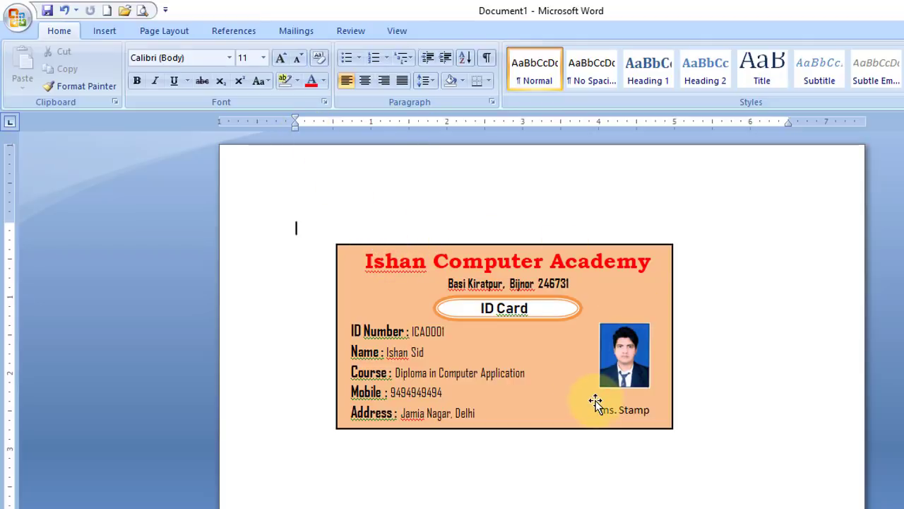
- Restyle the card background, trying light blue then a deep orange gradient style
click(522, 246)
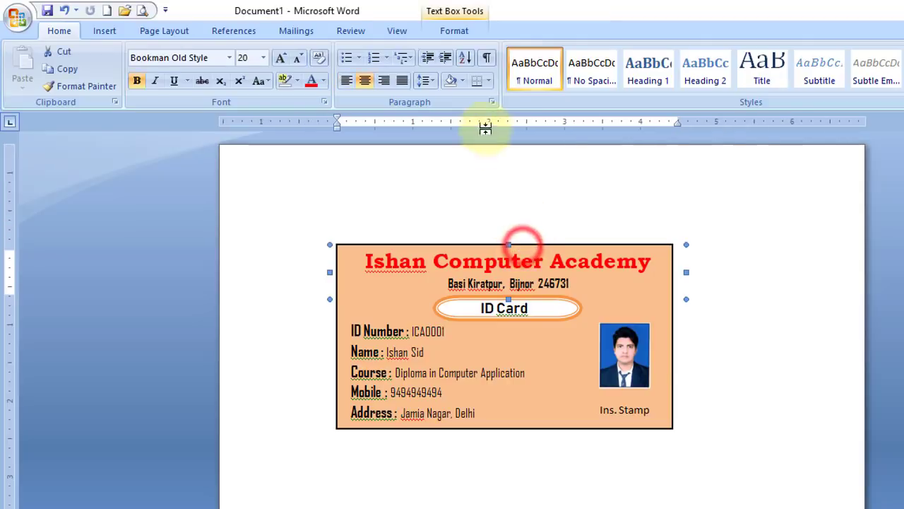
click(452, 428)
click(461, 32)
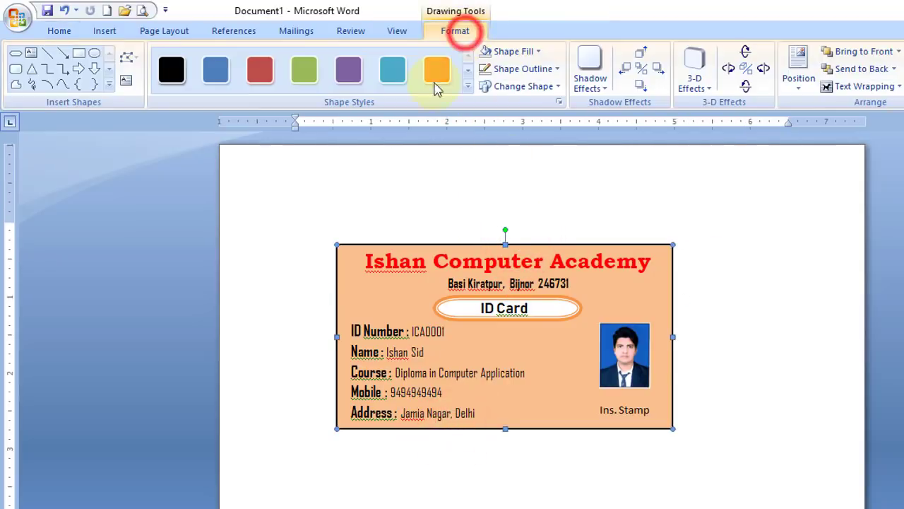
click(467, 86)
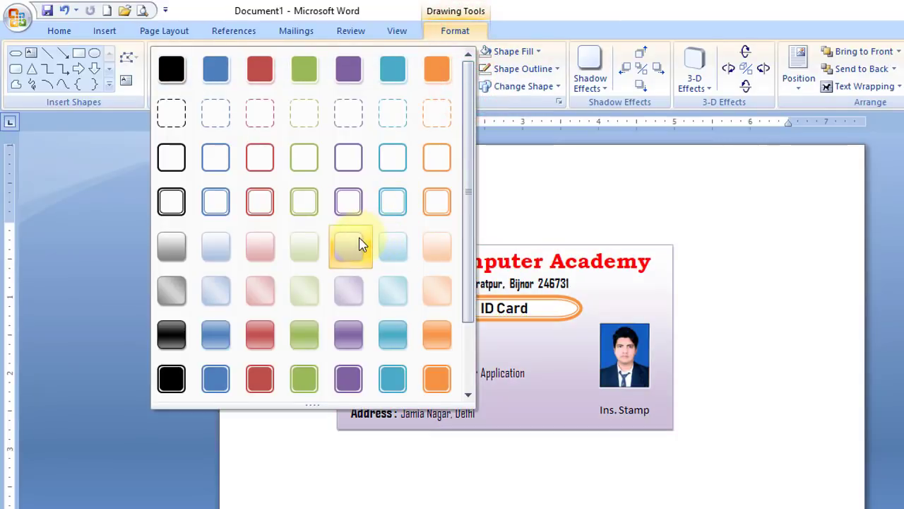
click(400, 254)
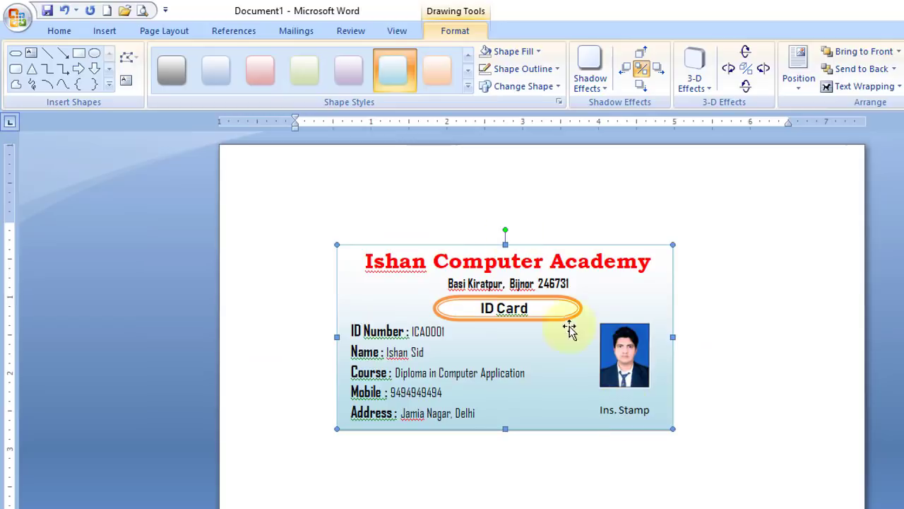
click(468, 86)
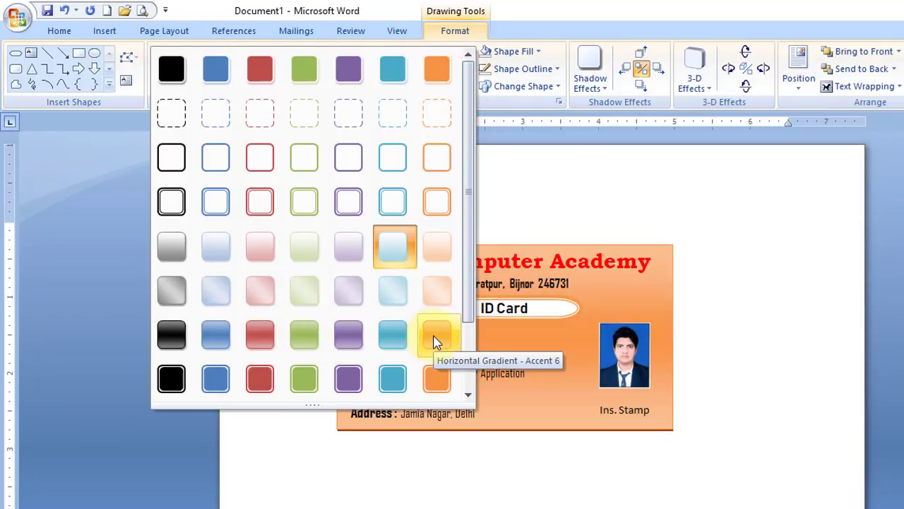
scroll(396, 353, down, 1)
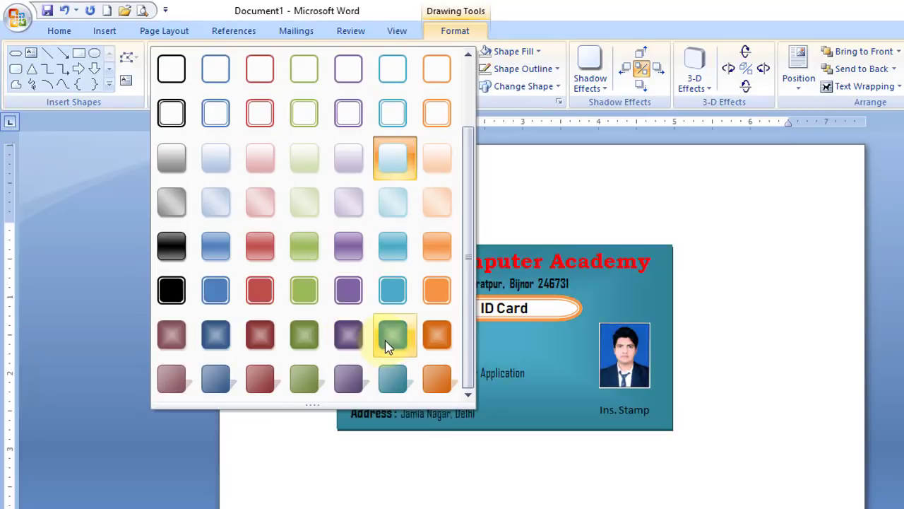
click(436, 340)
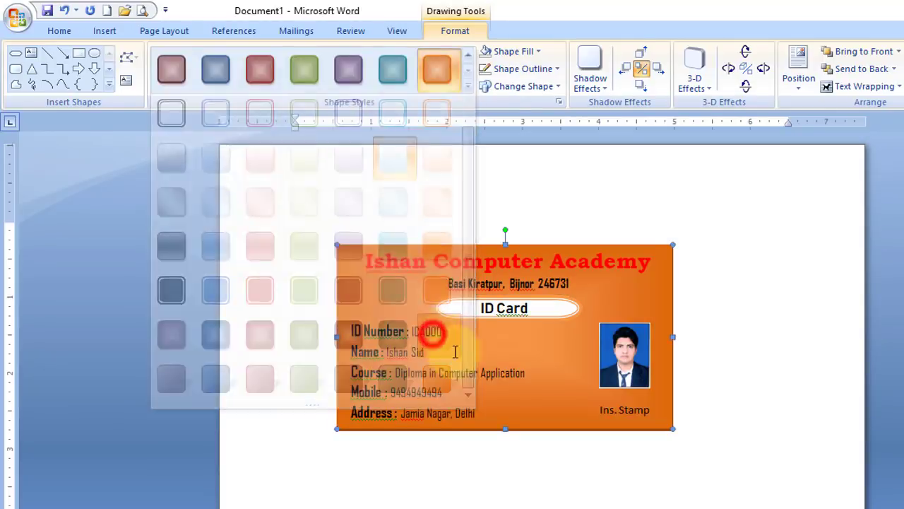
- Recolour the Ishan Computer Academy heading white
click(647, 263)
drag(389, 259, 362, 260)
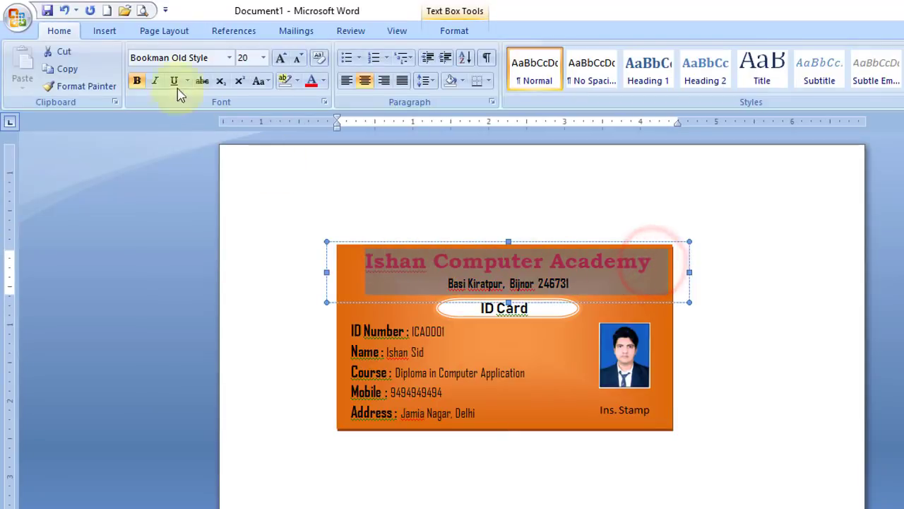
click(322, 82)
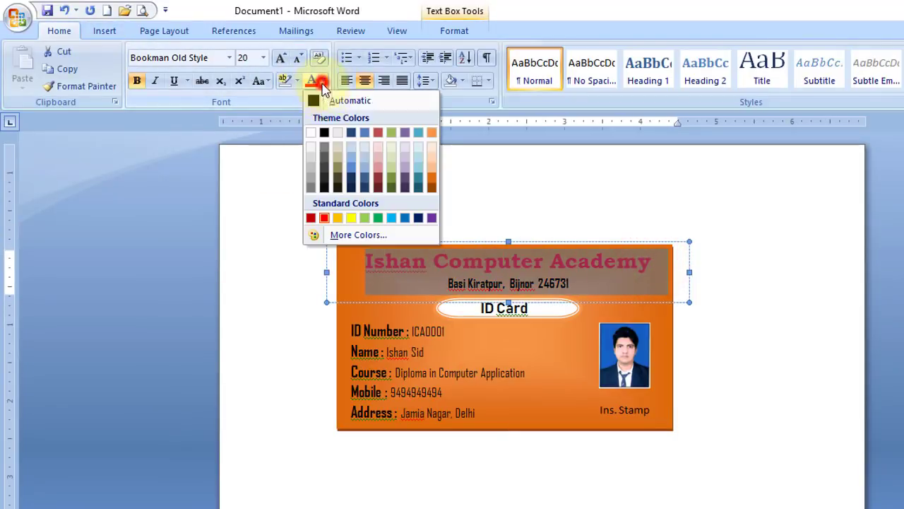
click(310, 132)
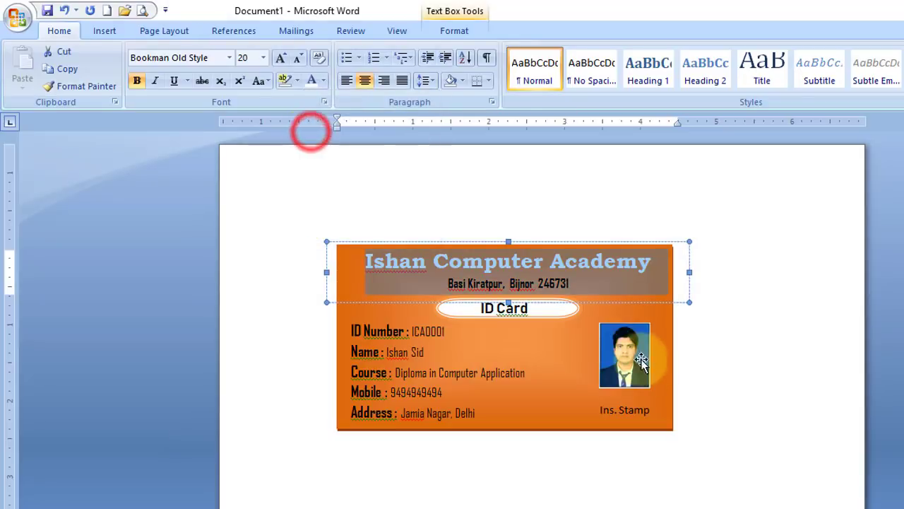
click(710, 333)
- Try filling the card with the dark-blue-bg-1 picture, then undo it
double_click(400, 269)
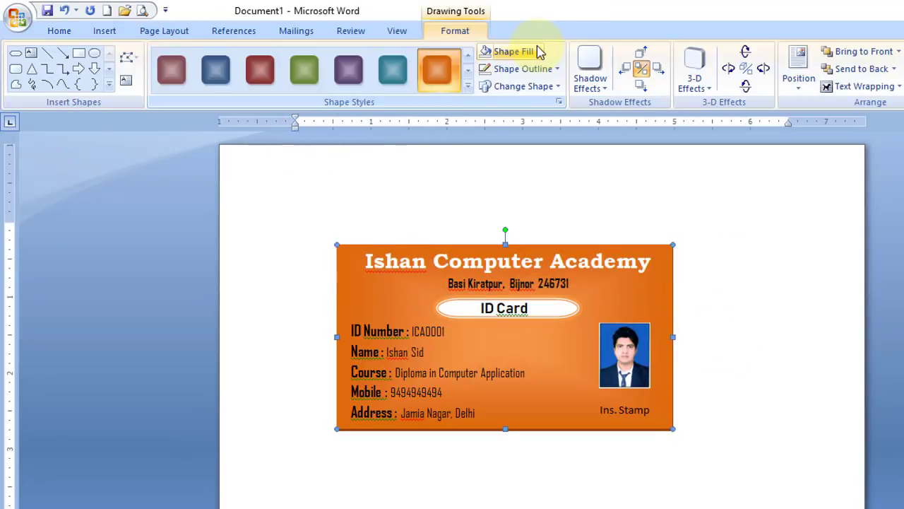
click(535, 51)
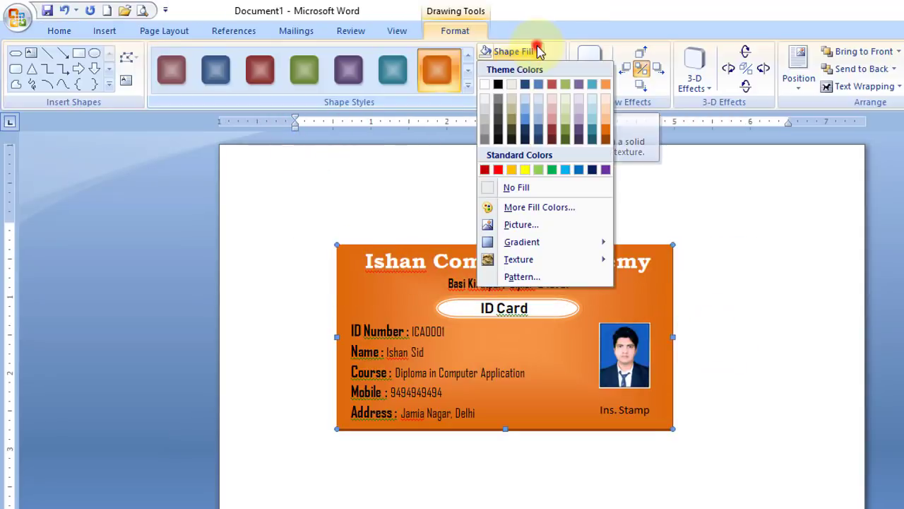
click(555, 233)
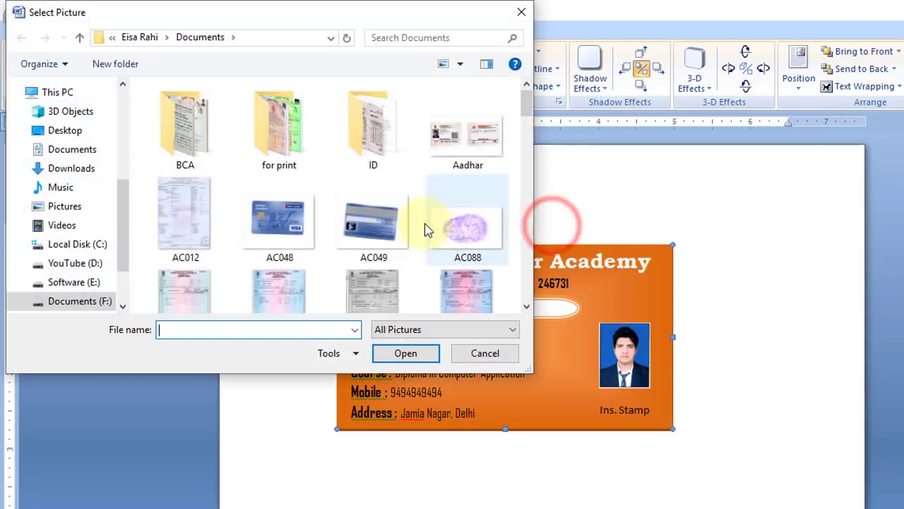
click(77, 132)
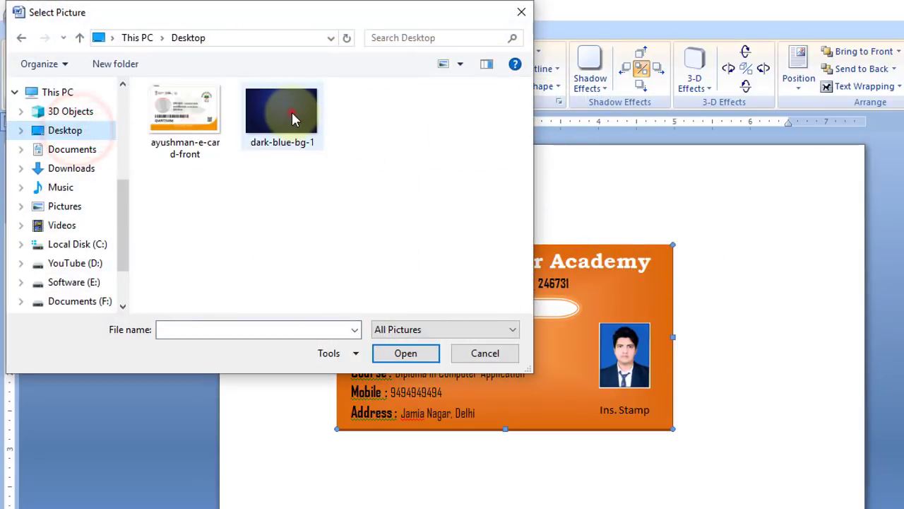
double_click(292, 115)
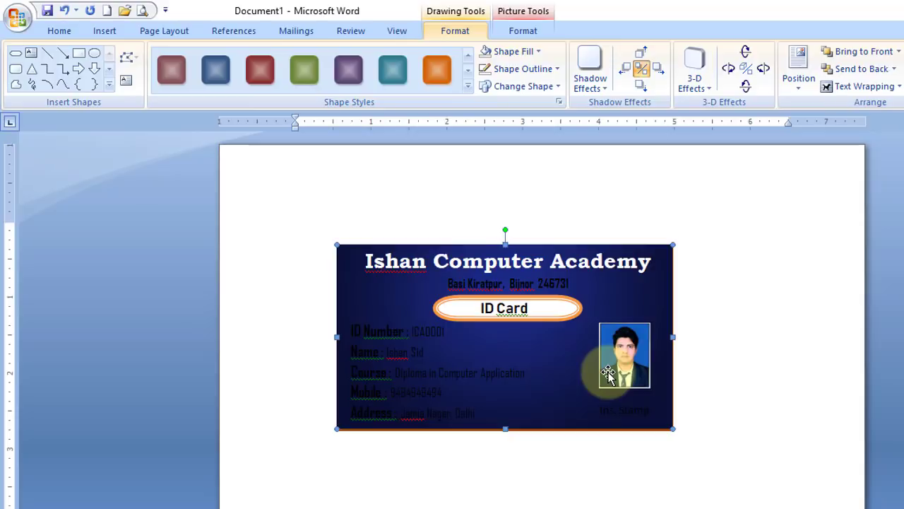
key(ctrl+z)
- Browse the Gradient and Texture fill options for the card
click(538, 51)
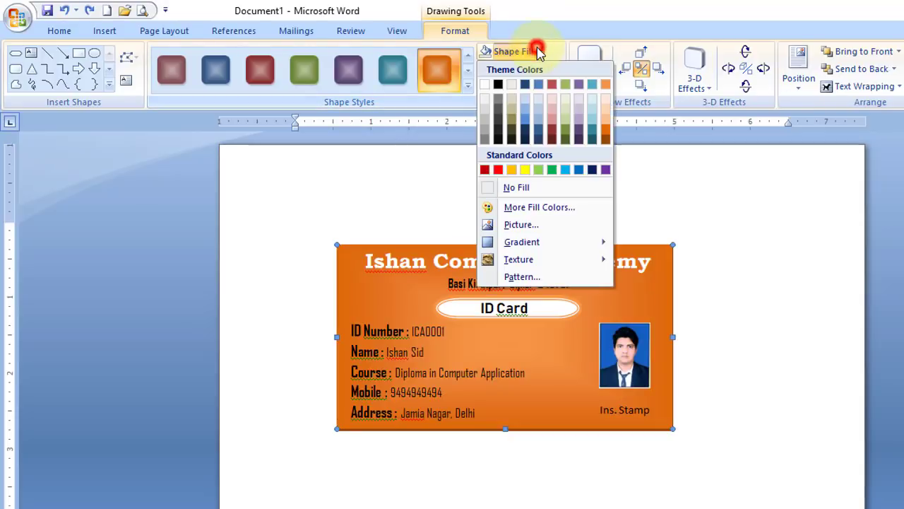
mouse_move(530, 246)
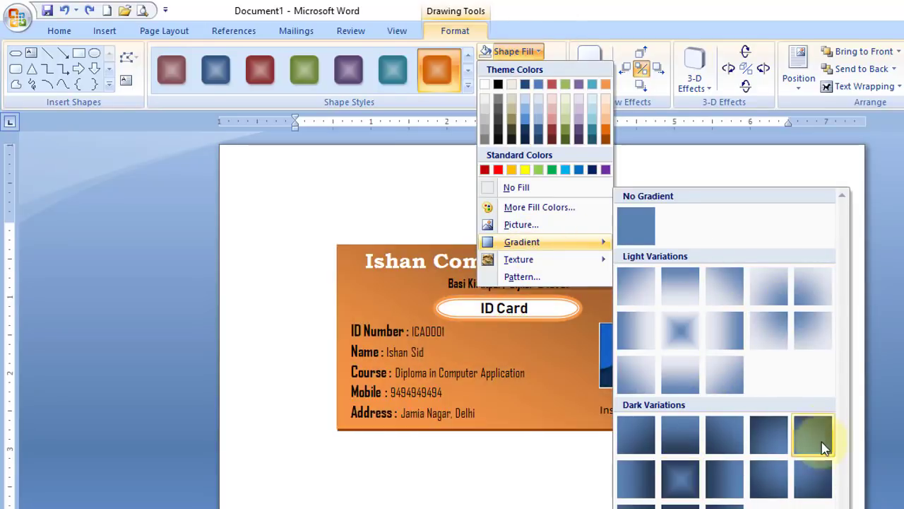
mouse_move(557, 264)
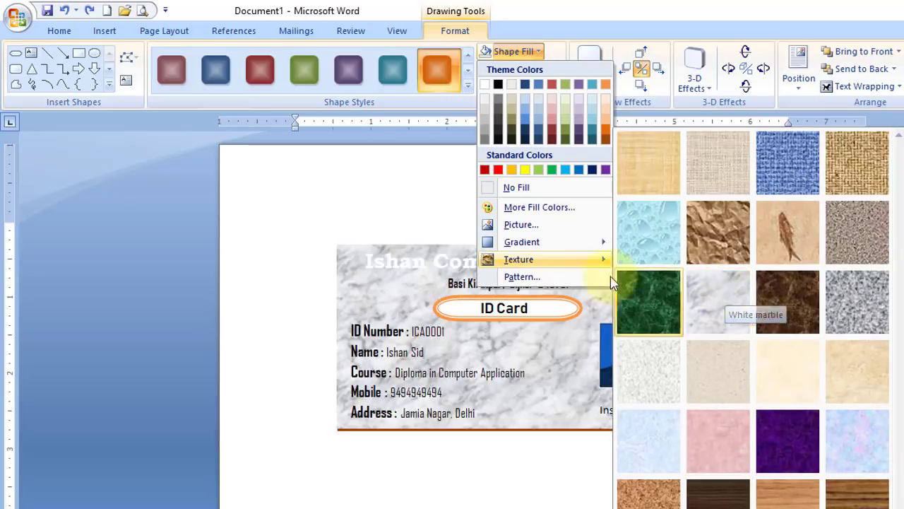
- Apply a pattern fill with purple foreground and teal background to the card
click(589, 281)
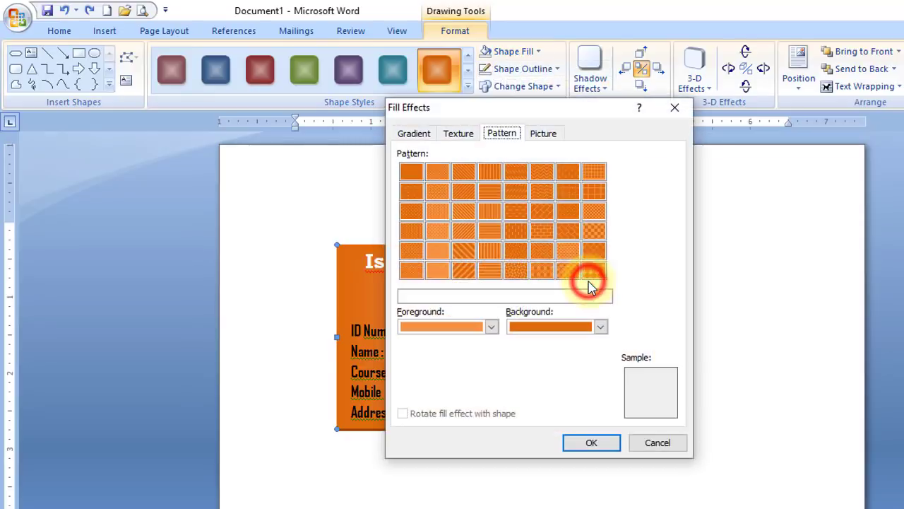
drag(426, 117, 87, 146)
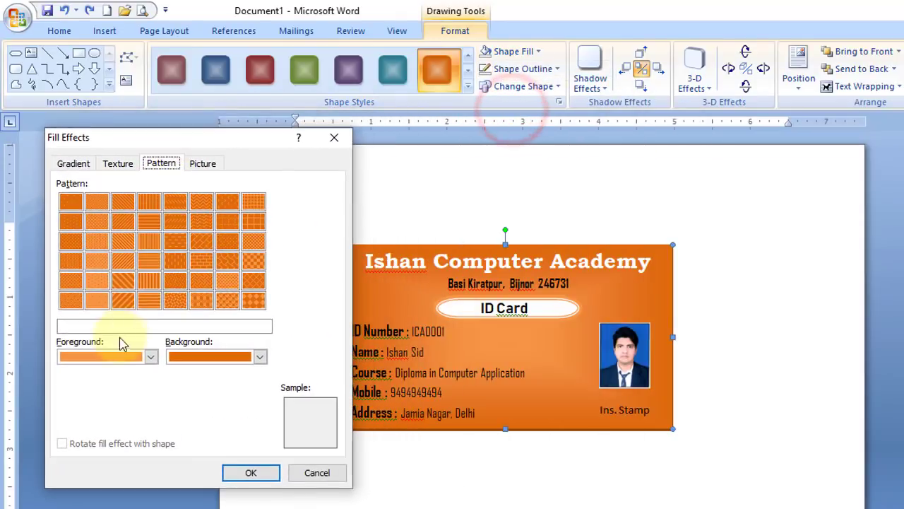
click(151, 357)
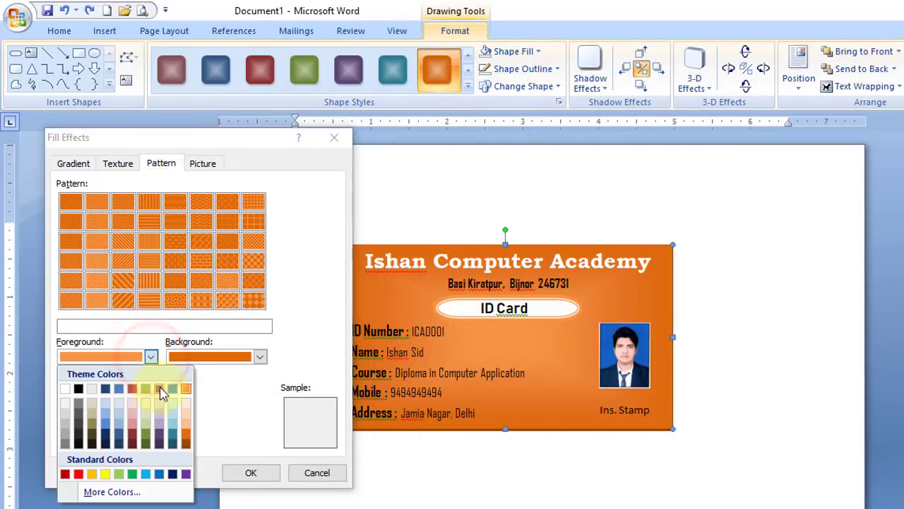
click(159, 387)
click(260, 357)
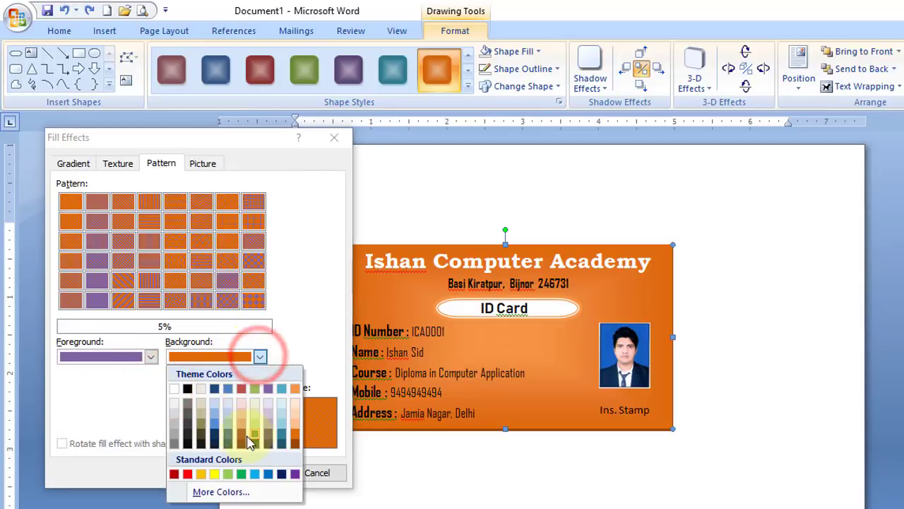
click(282, 435)
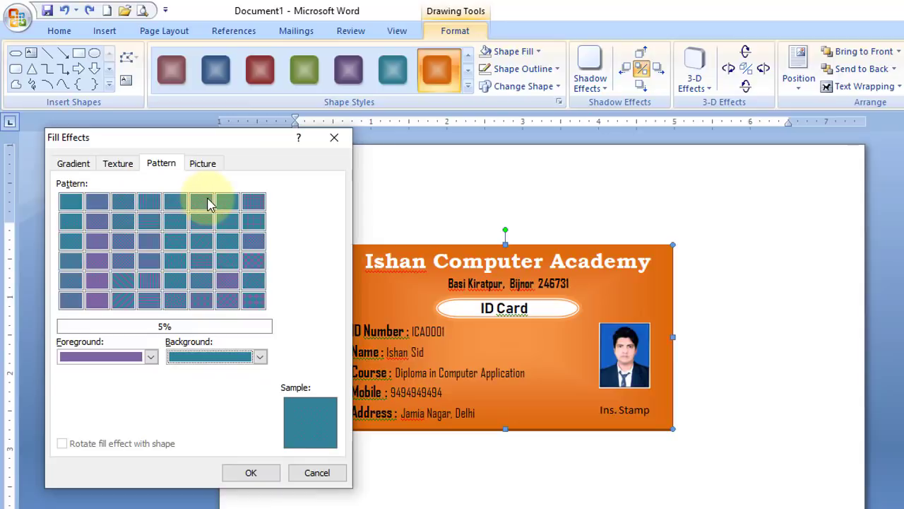
click(175, 221)
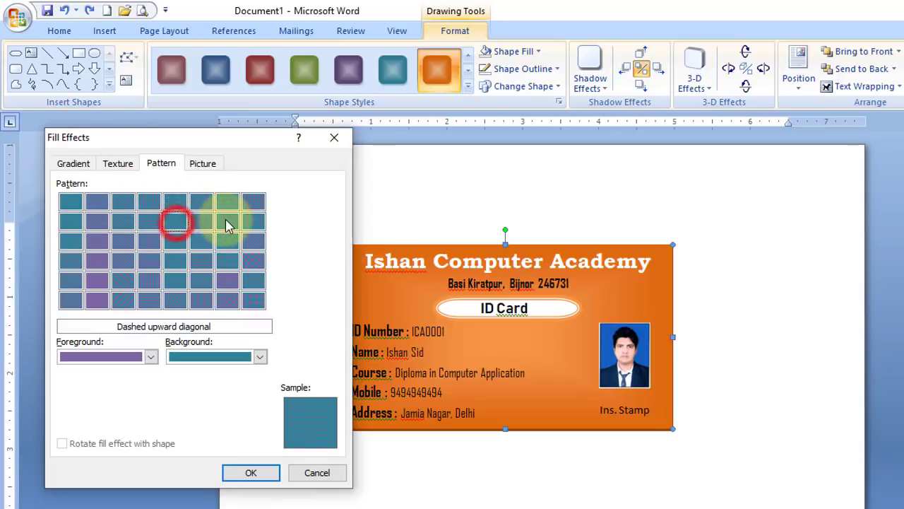
click(228, 222)
click(253, 473)
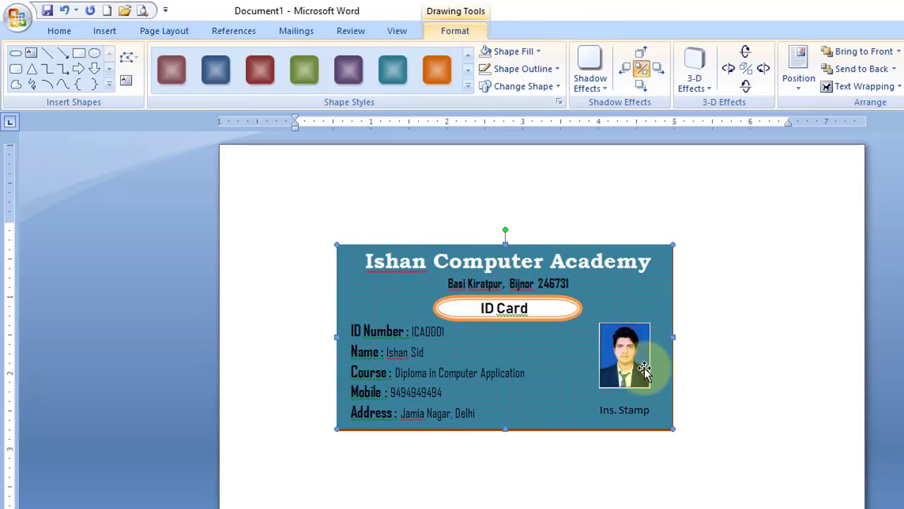
click(737, 344)
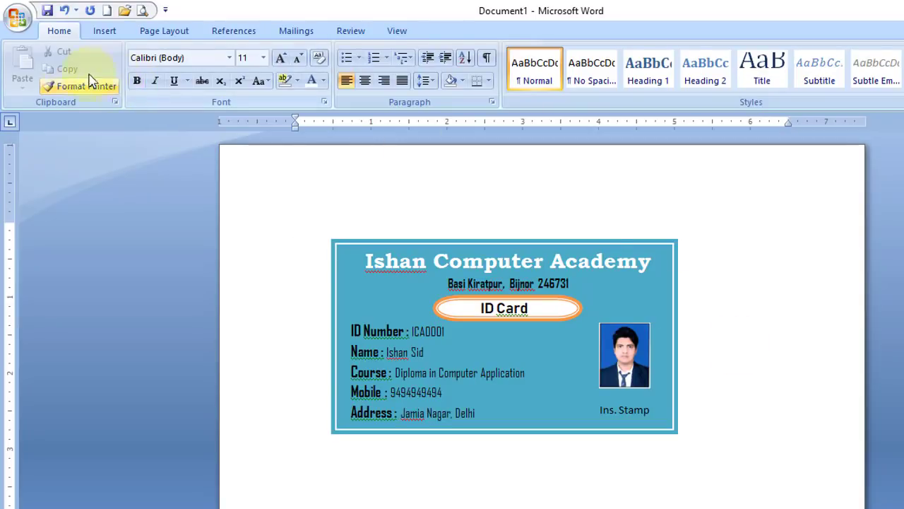
- Publish the ID card as a PDF named card, then close Word without saving Document1
click(16, 17)
mouse_move(44, 156)
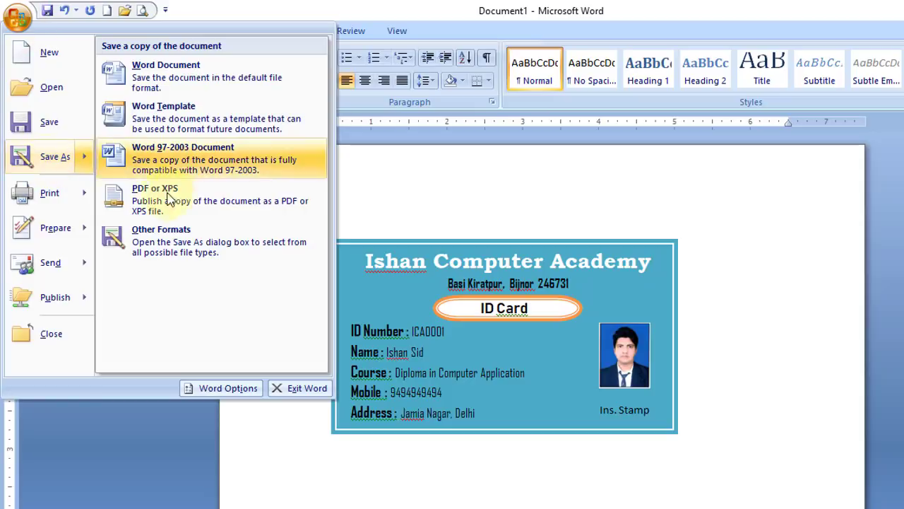
click(197, 205)
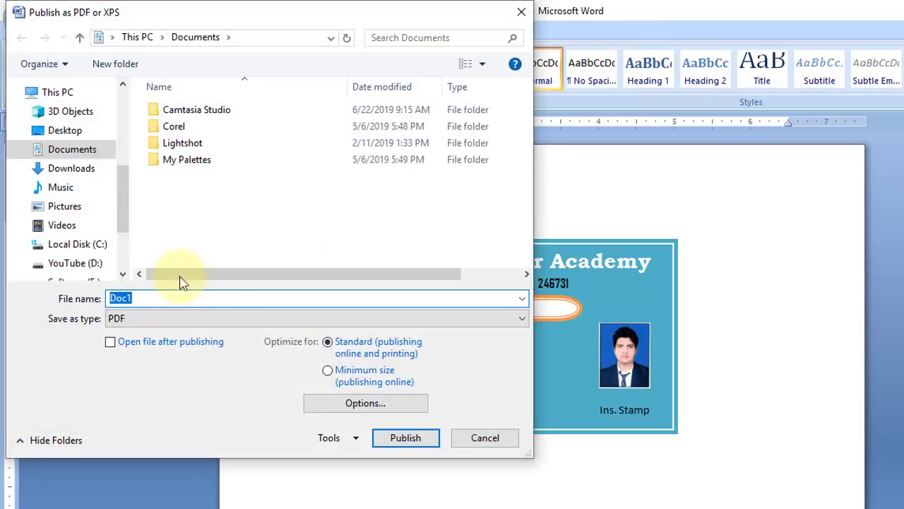
text(card)
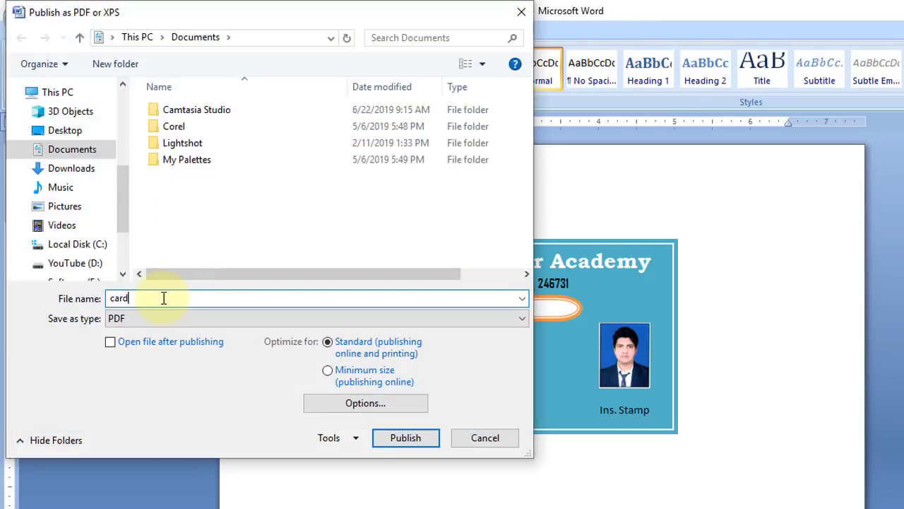
click(406, 437)
key(alt+F4)
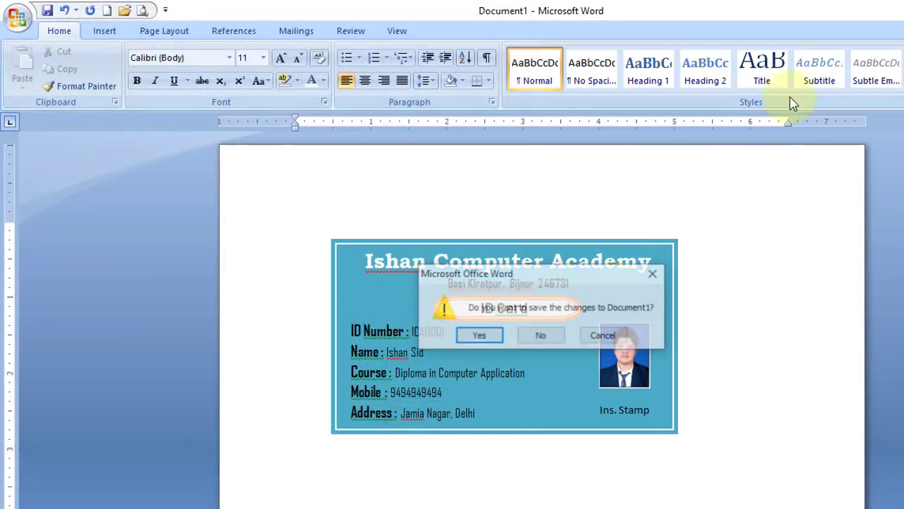
click(550, 332)
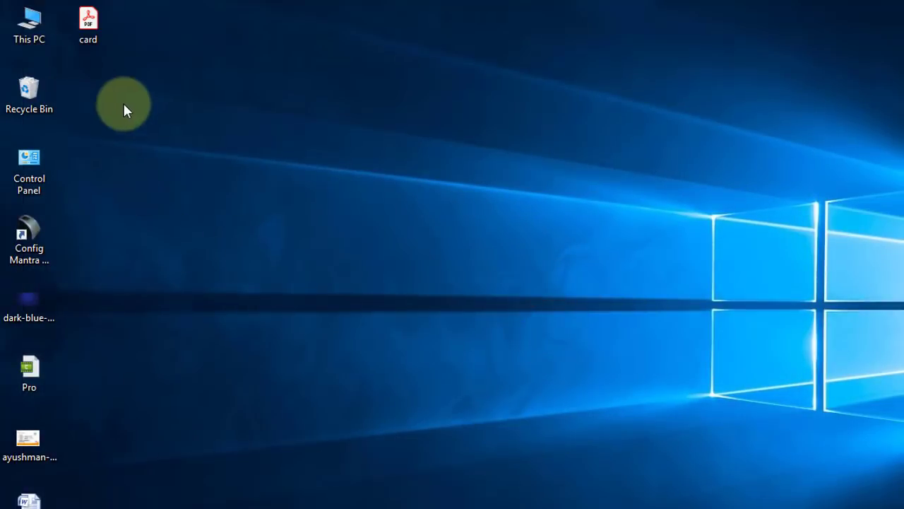
- Open card.pdf from the desktop in Acrobat Reader and scroll over the finished teal ID card
double_click(91, 38)
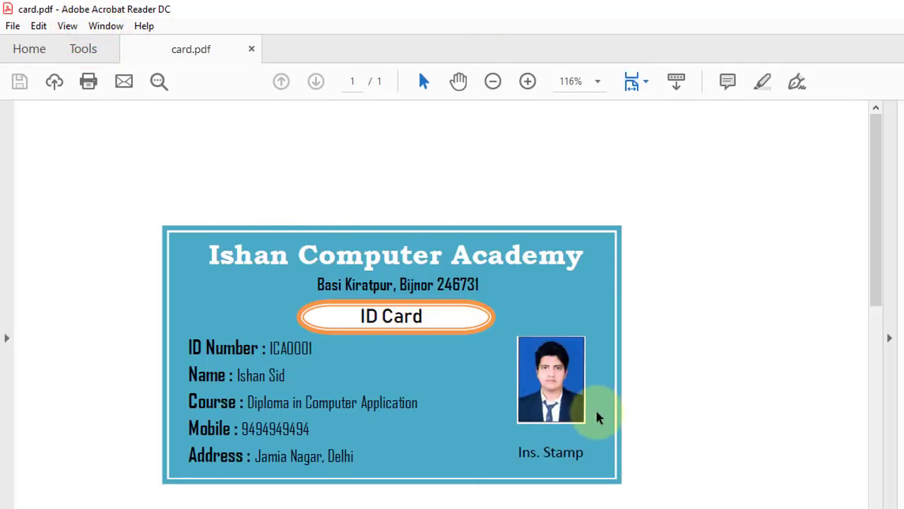
scroll(459, 367, down, 1)
scroll(494, 381, up, 1)
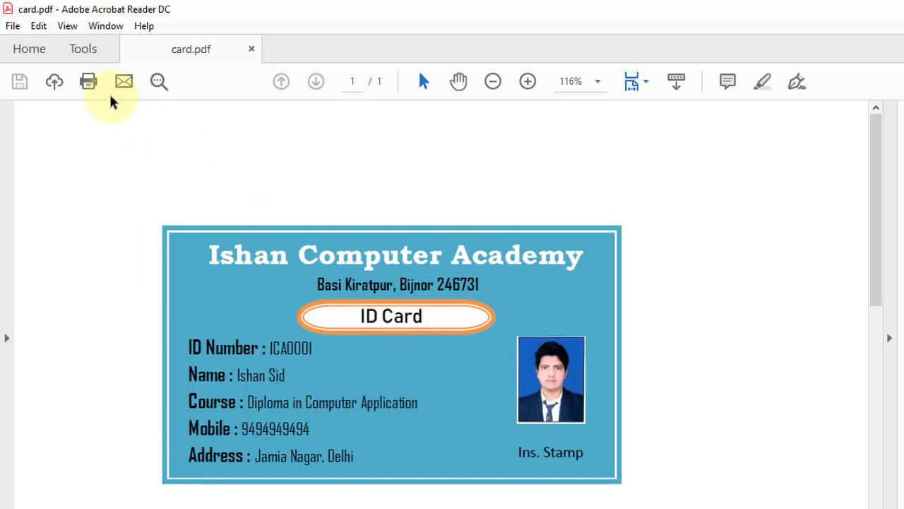
click(477, 408)
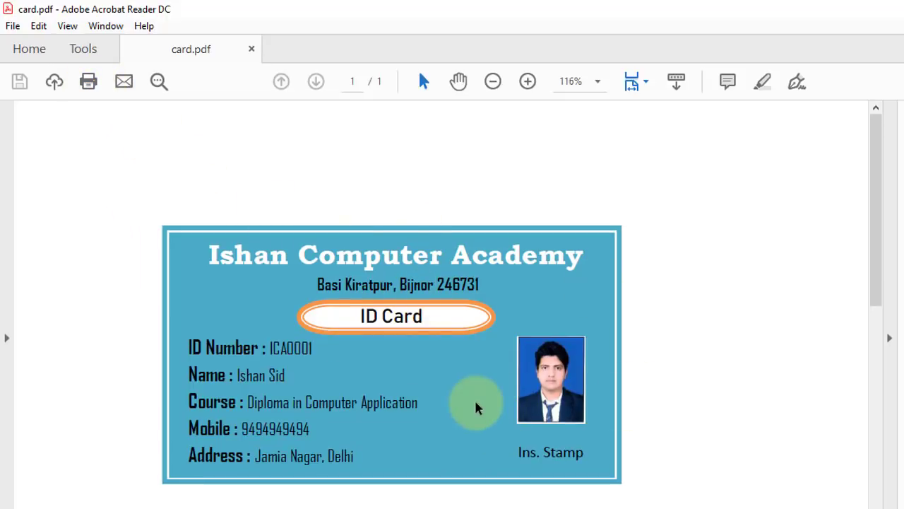